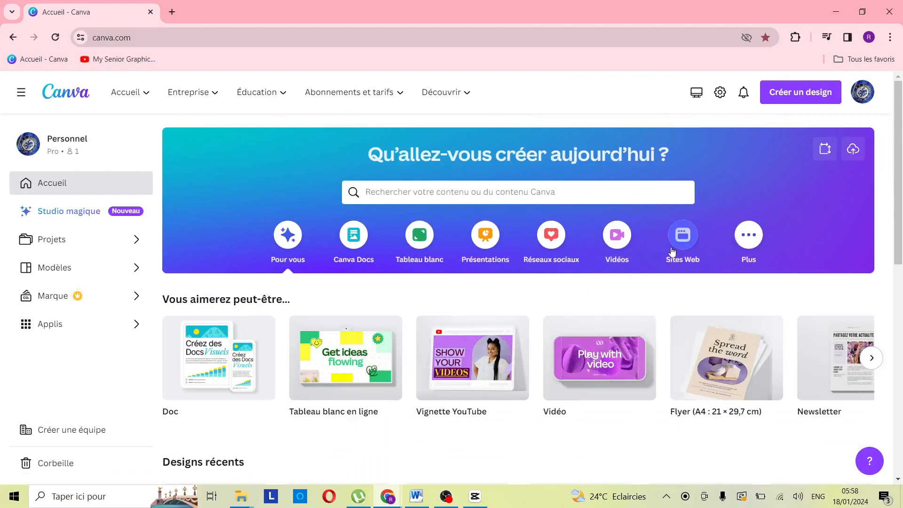
Show the Sites Web category on the home page and browse its website, professional and portfolio template rows
left_click(680, 251)
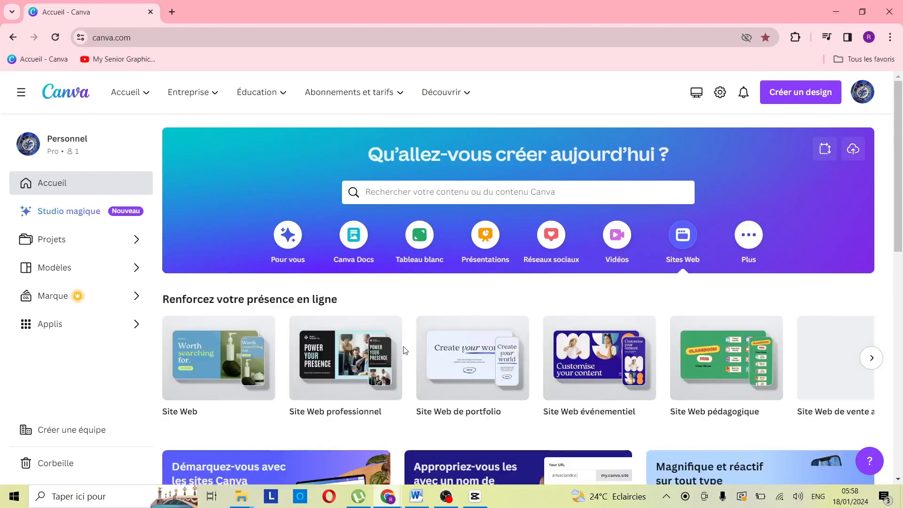
scroll(403, 345, "down", 5)
scroll(403, 346, "down", 3)
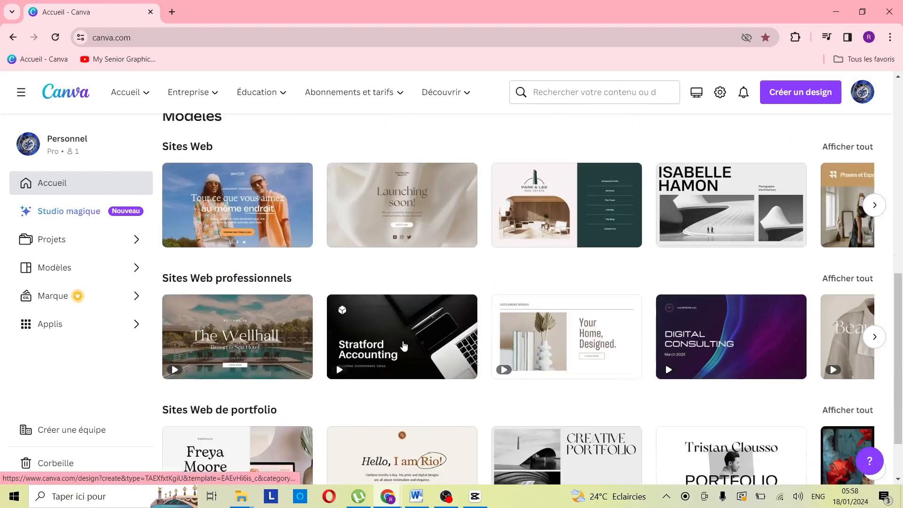
scroll(403, 346, "up", 8)
scroll(403, 346, "down", 8)
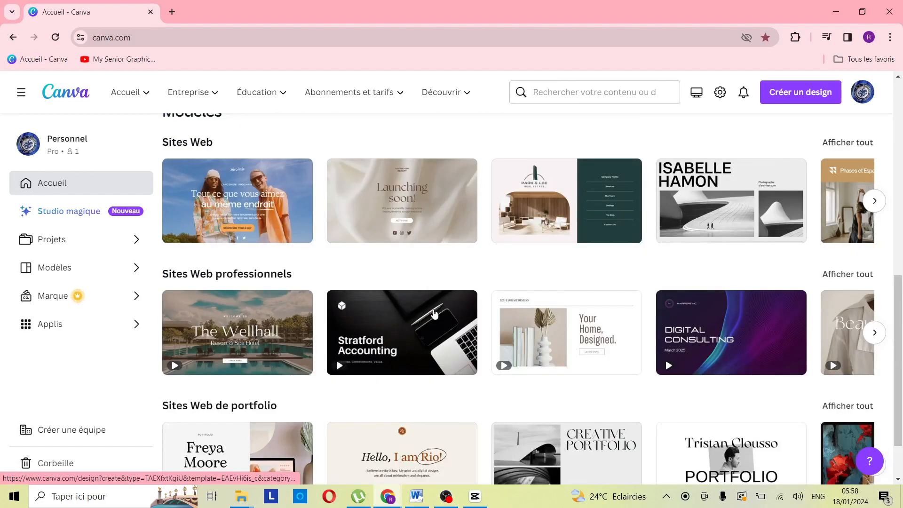
scroll(434, 314, "down", 2)
scroll(433, 315, "up", 5)
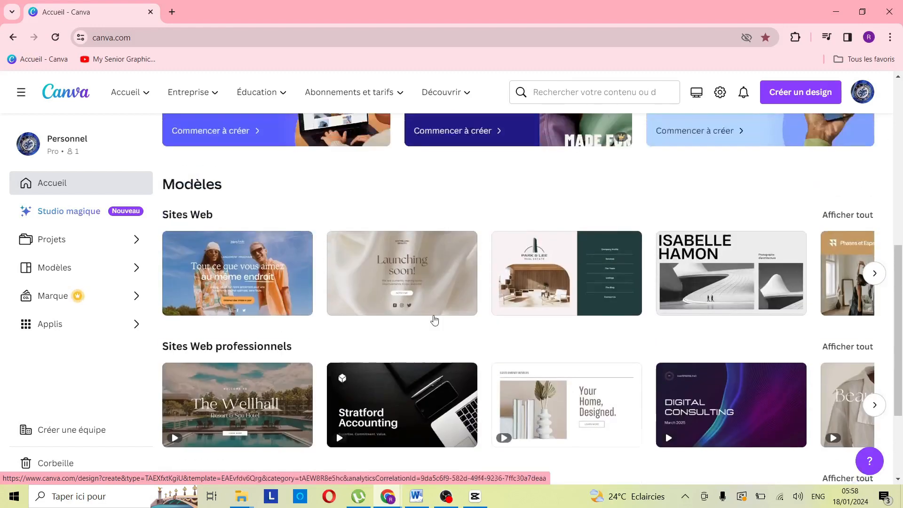
scroll(434, 319, "down", 5)
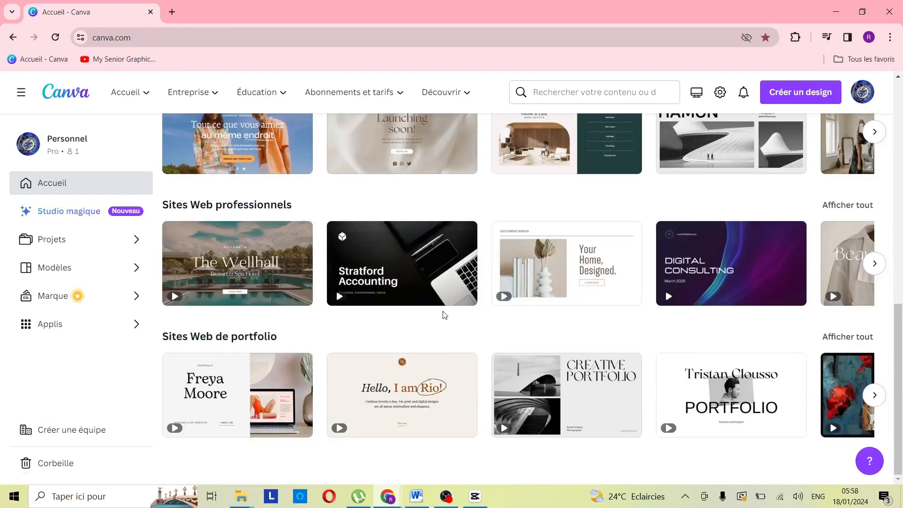
scroll(444, 315, "up", 5)
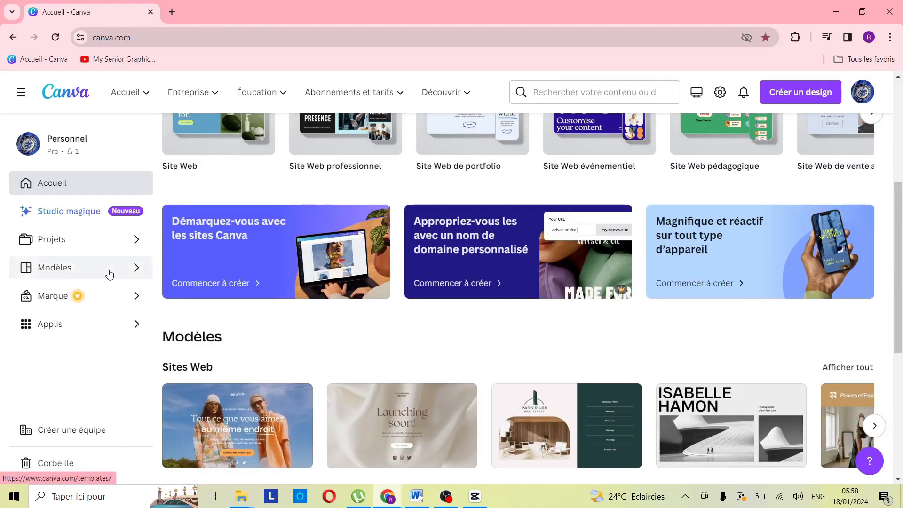
Open the full list of Sites Web templates from the home page's template section
left_click(129, 271)
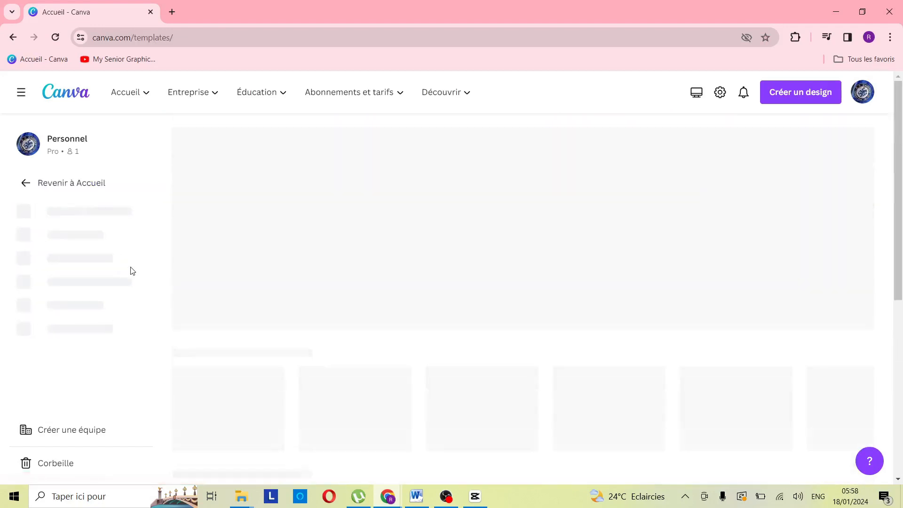
key("alt+Left")
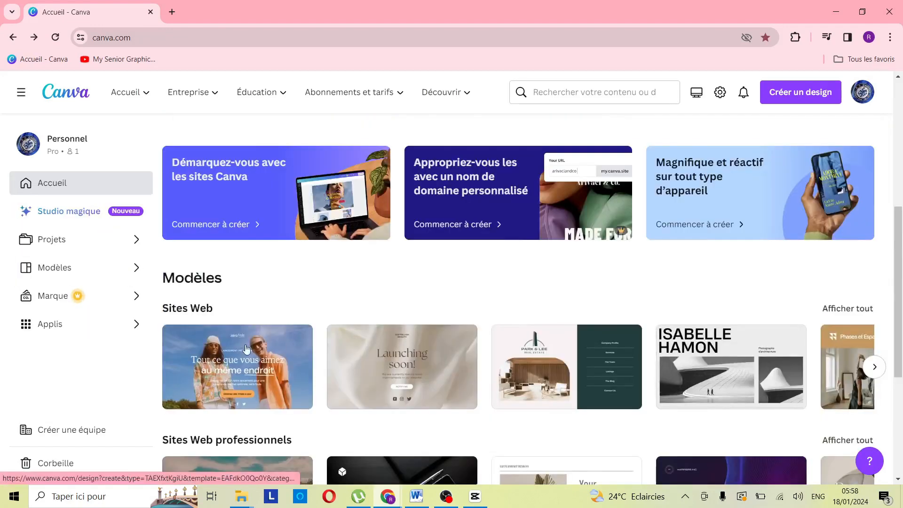
left_click(859, 313)
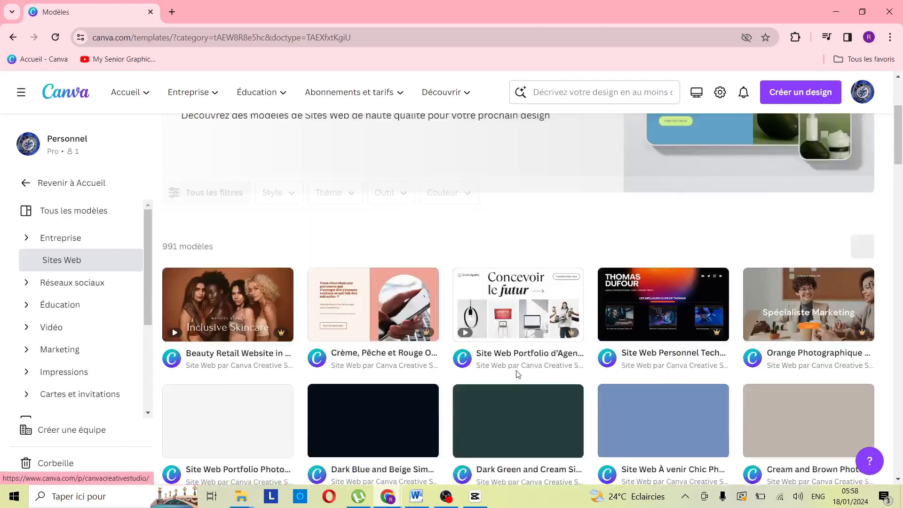
Browse the Sites Web template gallery to examine the available website designs
scroll(518, 375, "down", 10)
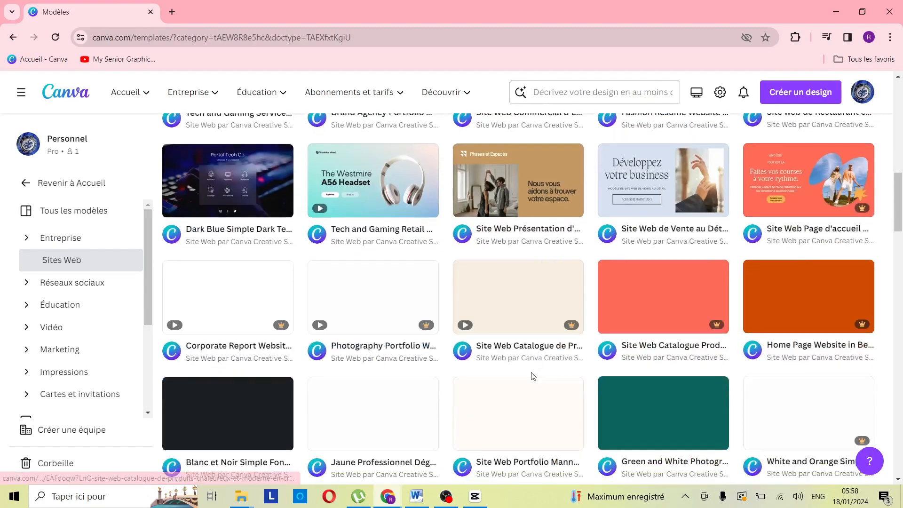
scroll(533, 376, "up", 5)
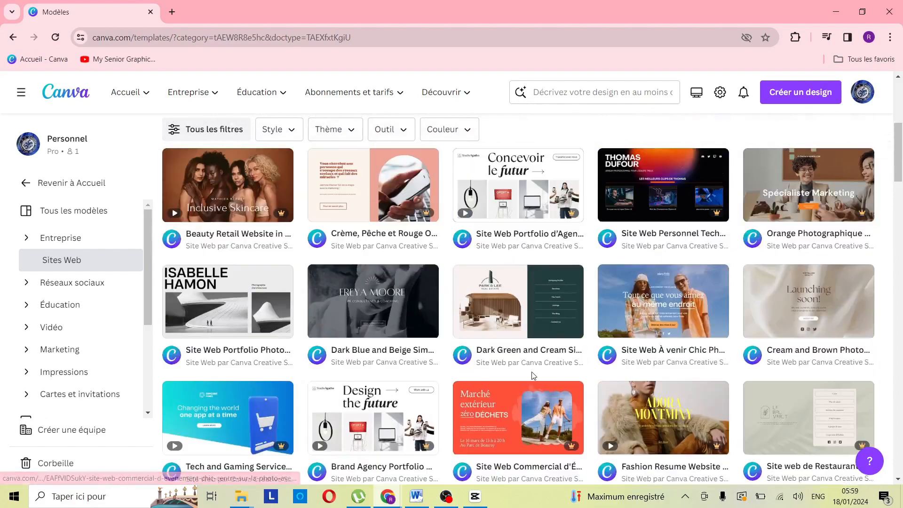
scroll(534, 375, "down", 4)
scroll(533, 375, "down", 12)
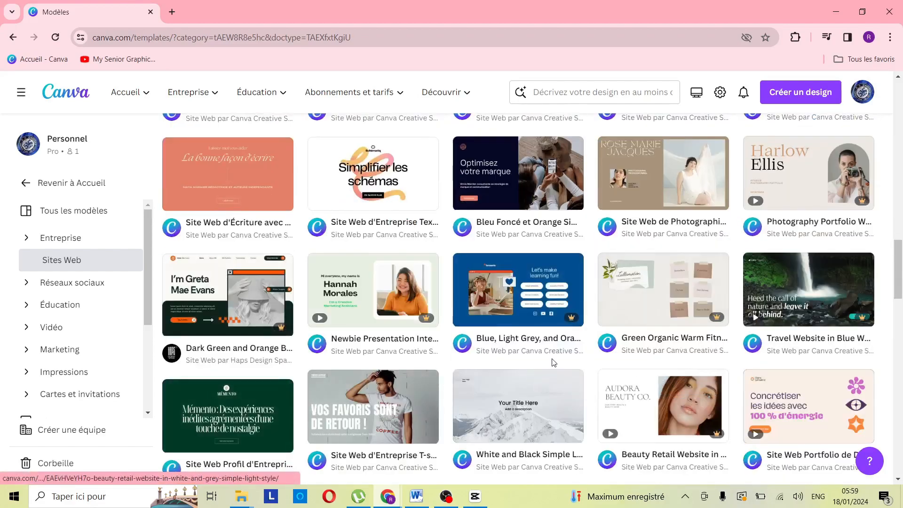
scroll(552, 363, "down", 1)
scroll(552, 363, "down", 8)
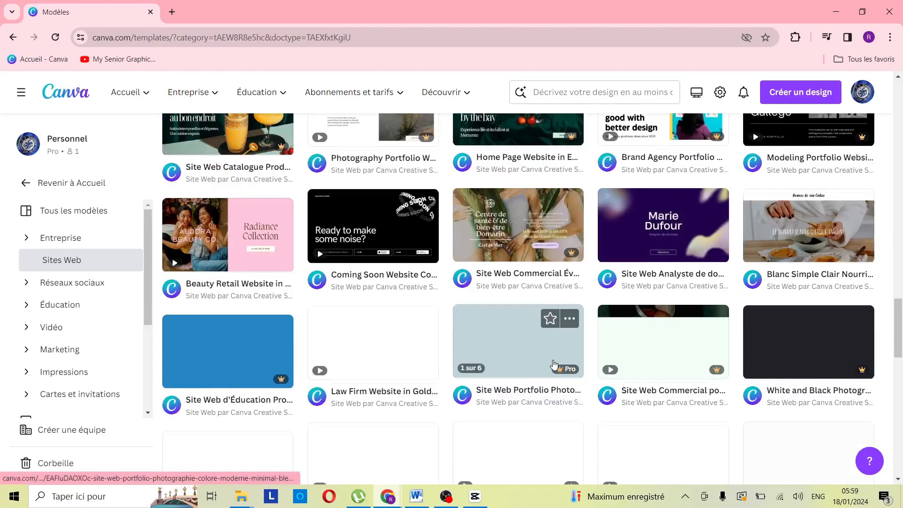
scroll(555, 369, "up", 3)
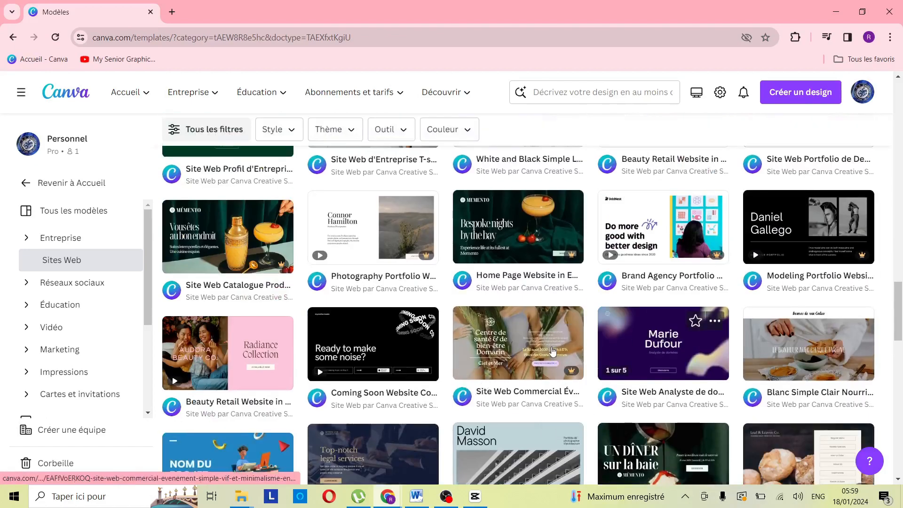
scroll(520, 349, "down", 3)
scroll(521, 348, "up", 2)
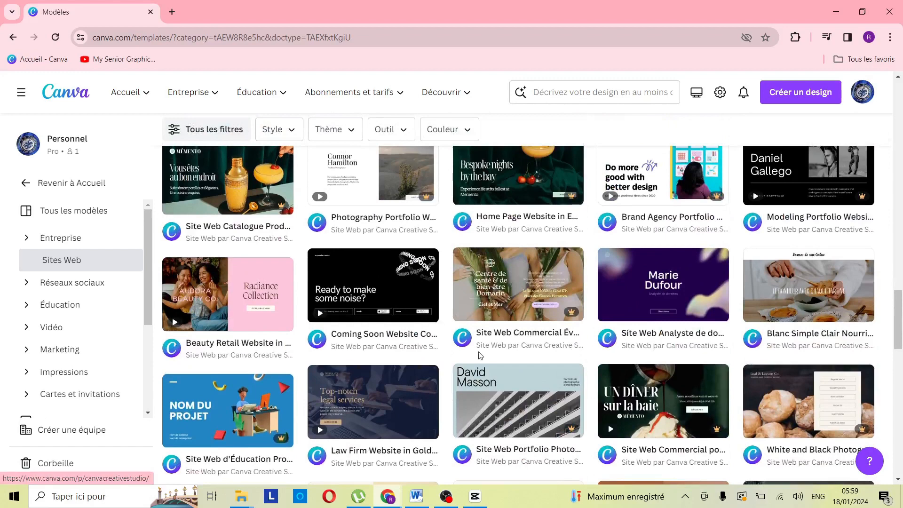
scroll(476, 357, "up", 3)
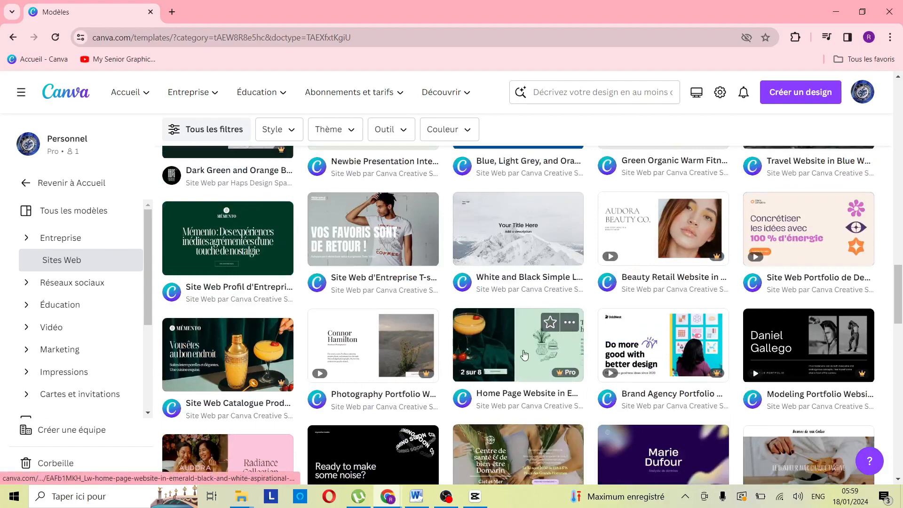
scroll(525, 354, "down", 6)
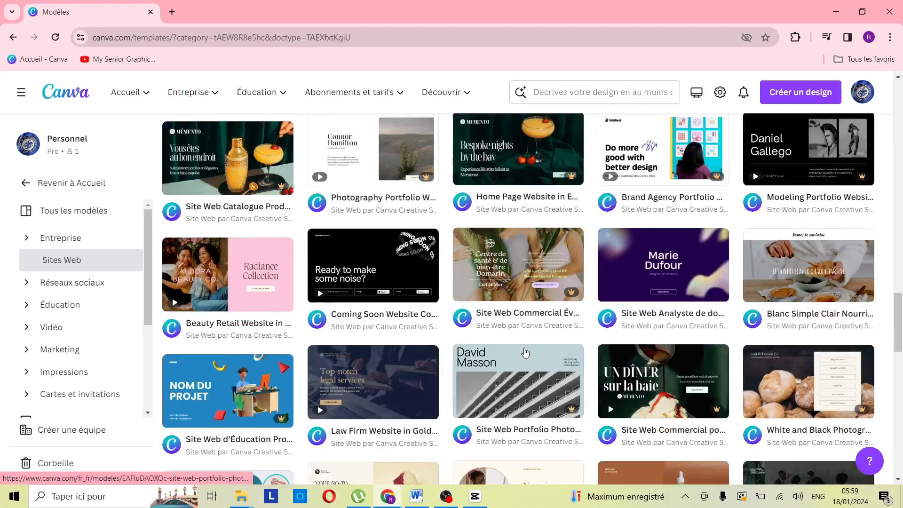
scroll(505, 339, "up", 10)
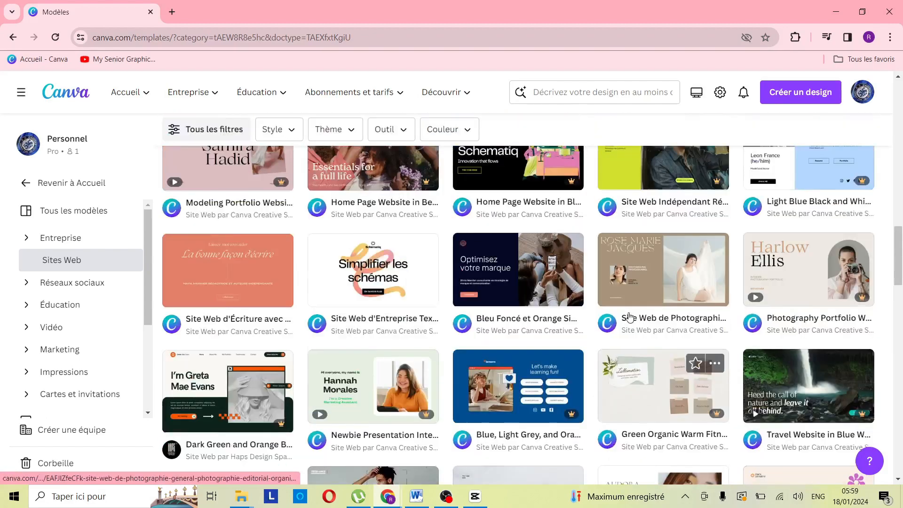
scroll(628, 317, "up", 2)
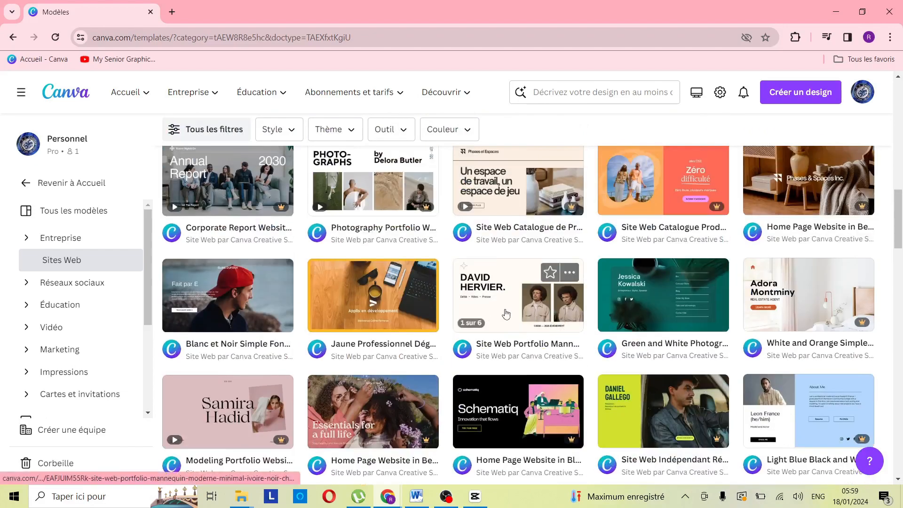
scroll(456, 325, "up", 3)
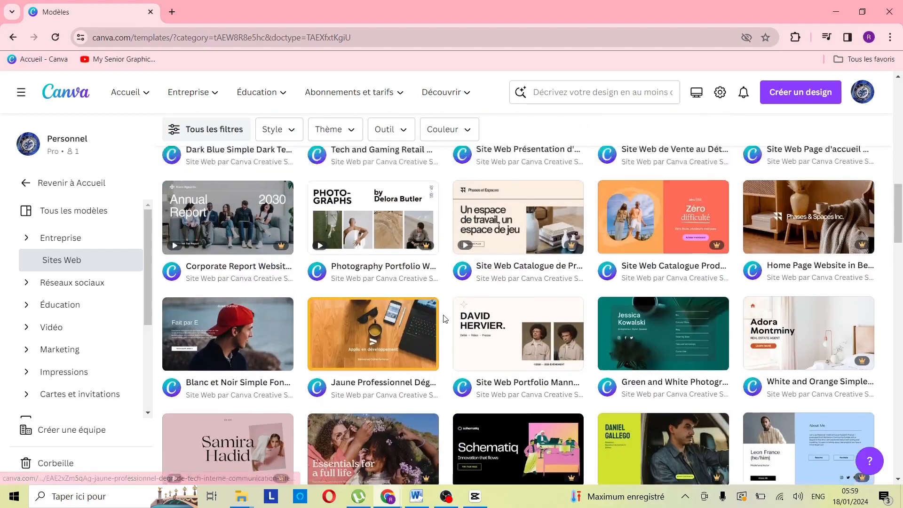
scroll(403, 332, "down", 2)
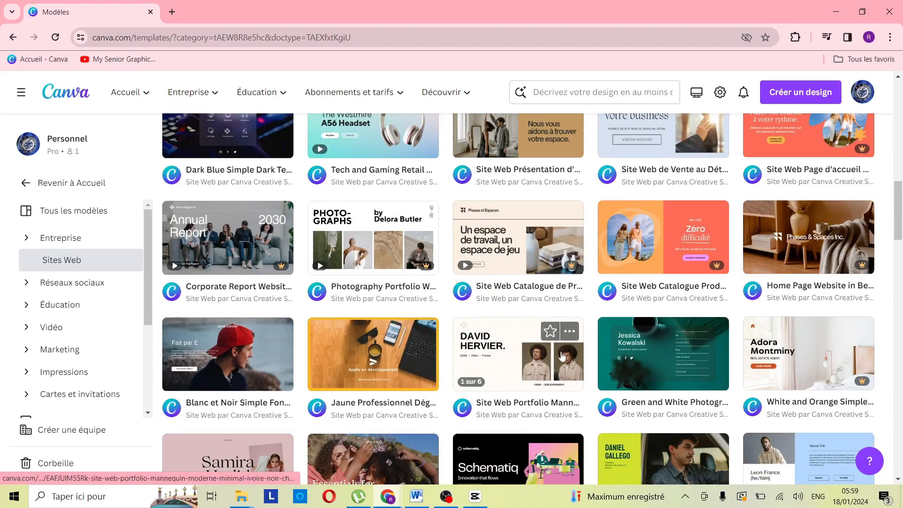
scroll(567, 366, "down", 3)
scroll(567, 366, "down", 4)
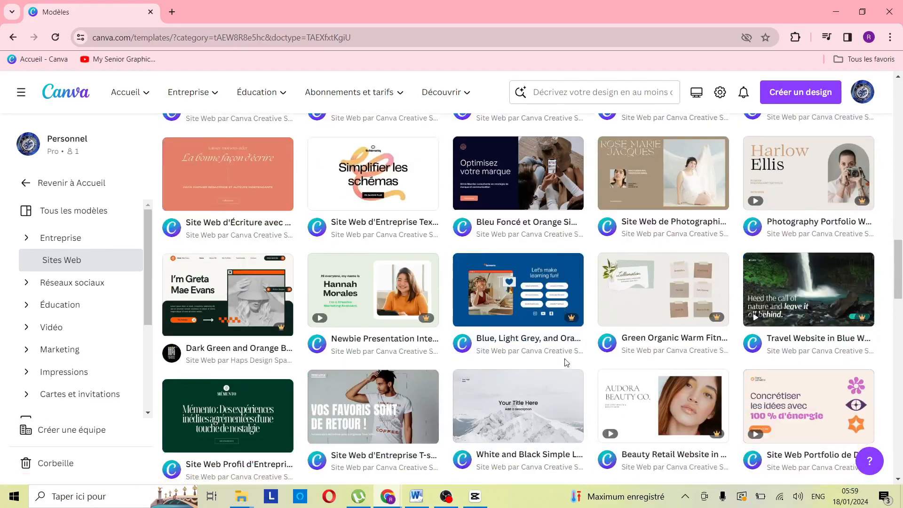
scroll(601, 304, "down", 5)
scroll(570, 303, "down", 3)
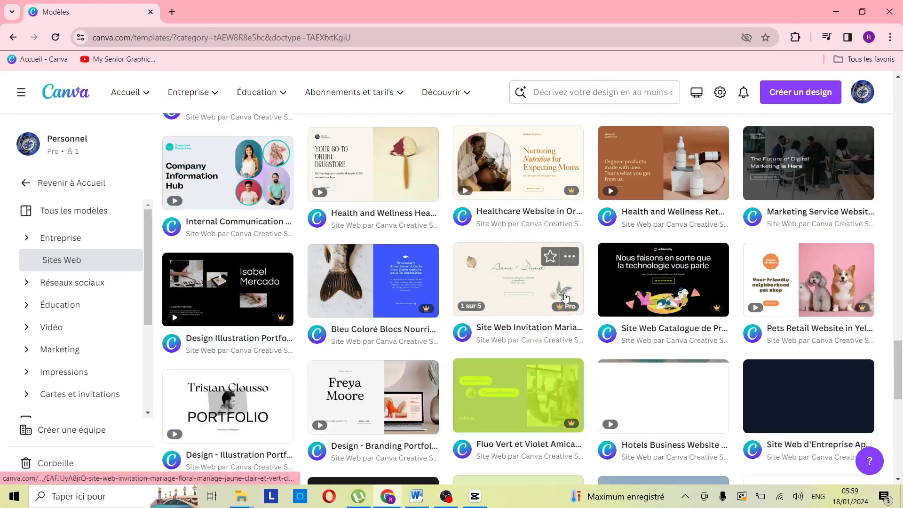
scroll(564, 297, "down", 7)
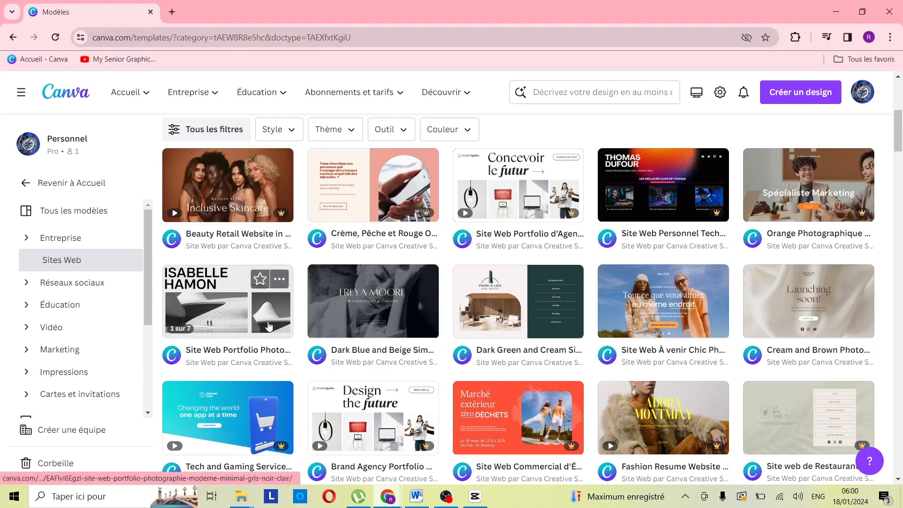
scroll(559, 332, "up", 1)
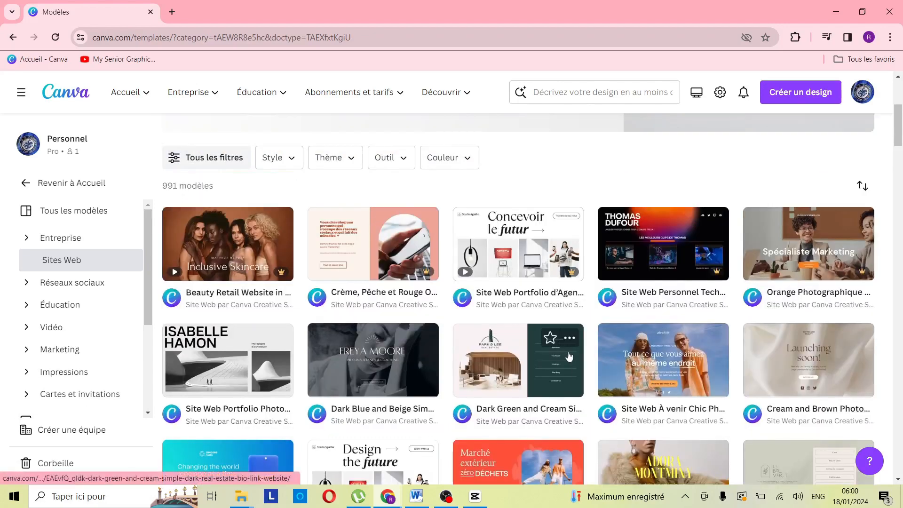
scroll(562, 353, "down", 3)
scroll(562, 353, "down", 10)
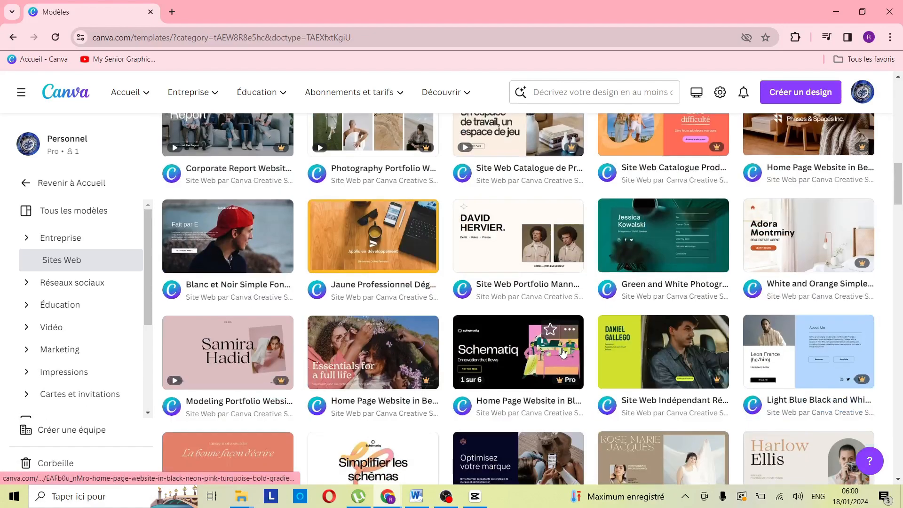
scroll(564, 350, "up", 4)
scroll(564, 350, "up", 4)
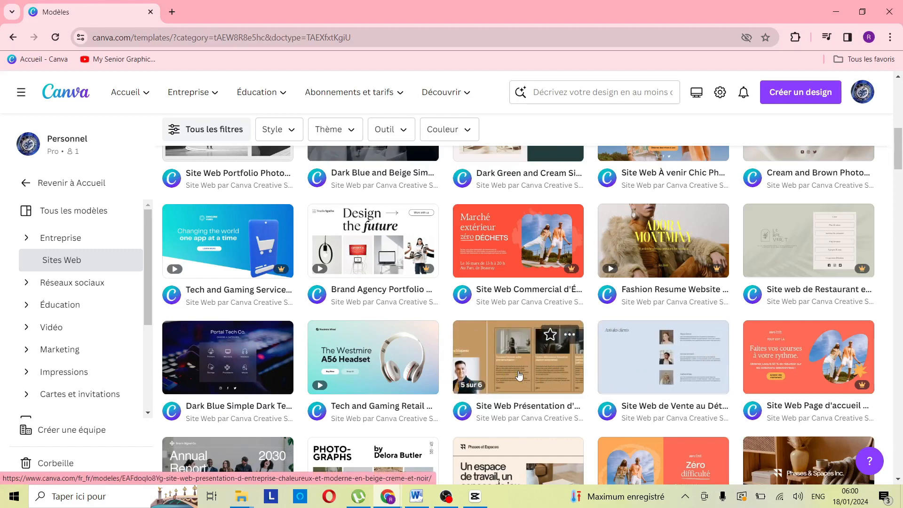
Preview the template "Site Web de Vente au Détail Mode Bleu Clair Blanc" and open it for customization
left_click(663, 357)
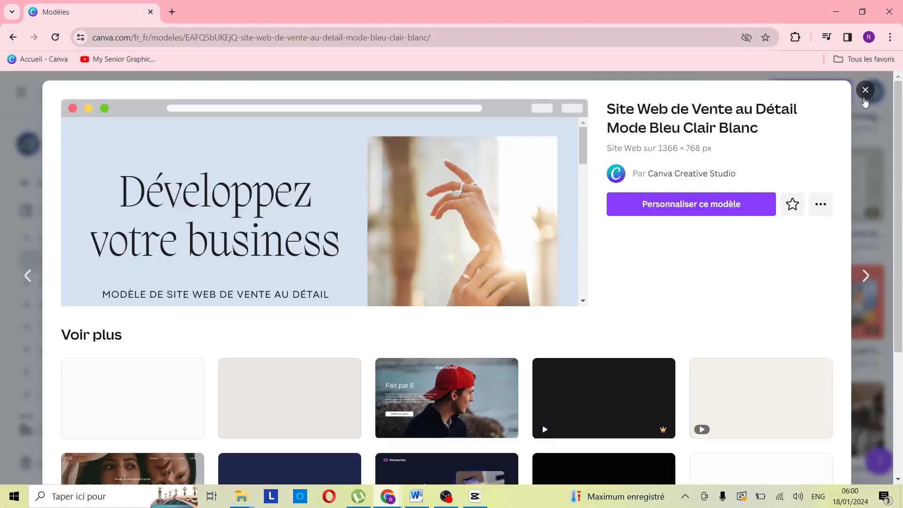
left_click(865, 89)
left_click(652, 308)
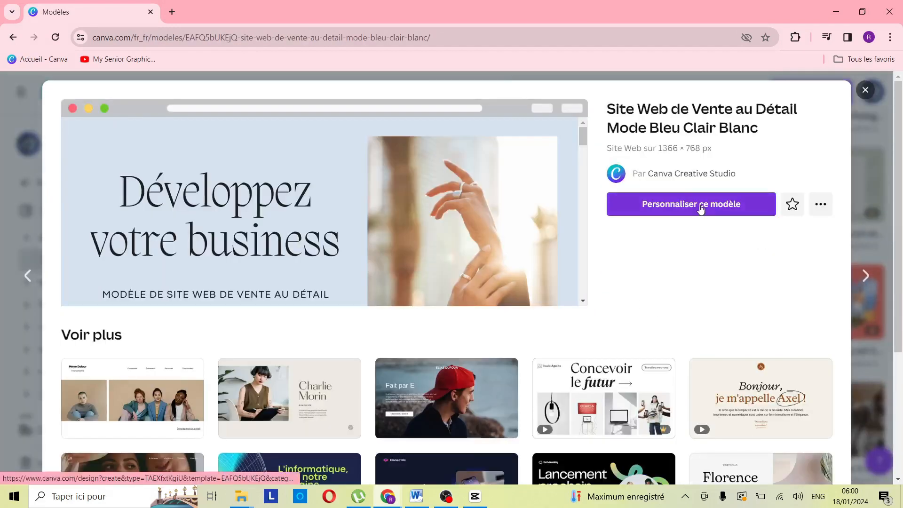
left_click(701, 208)
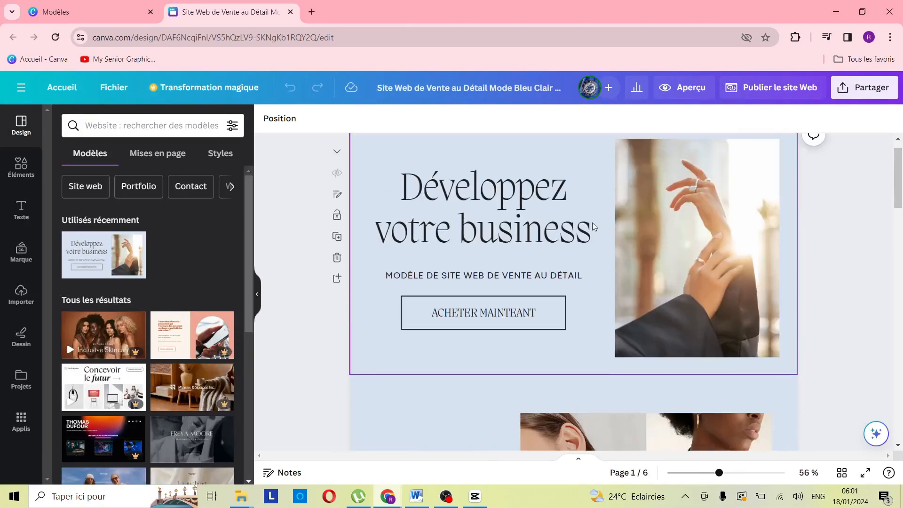
Move the first page's main heading slightly up and replace its text with "LES GRANDE AFFAIRE" in capitals
scroll(592, 227, "down", 15)
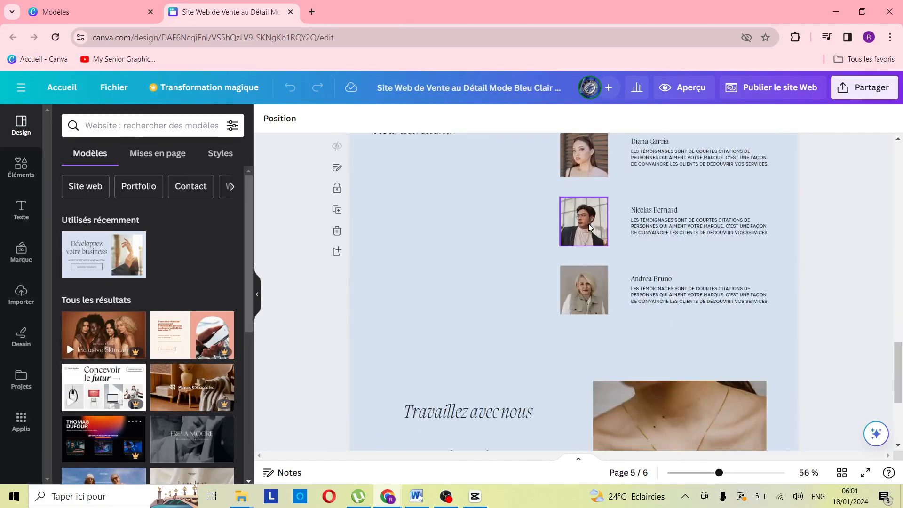
scroll(590, 223, "down", 3)
scroll(588, 221, "up", 18)
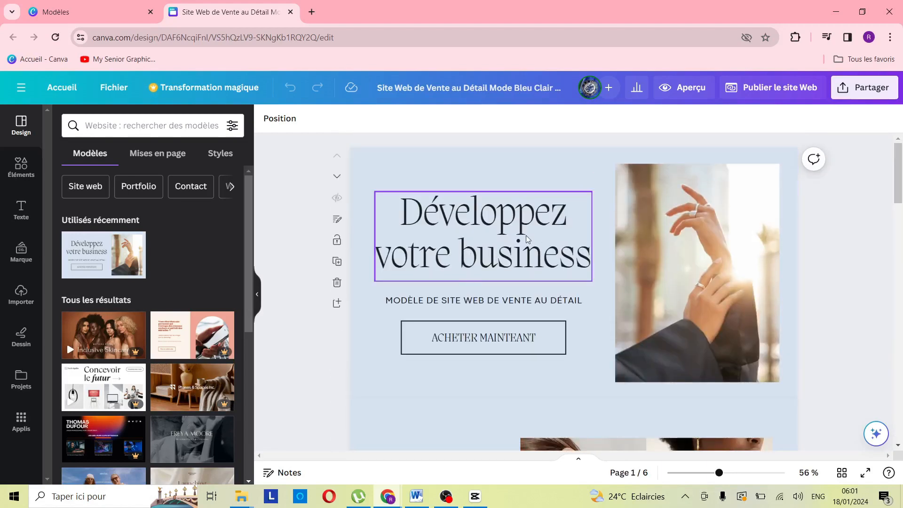
left_click(508, 235)
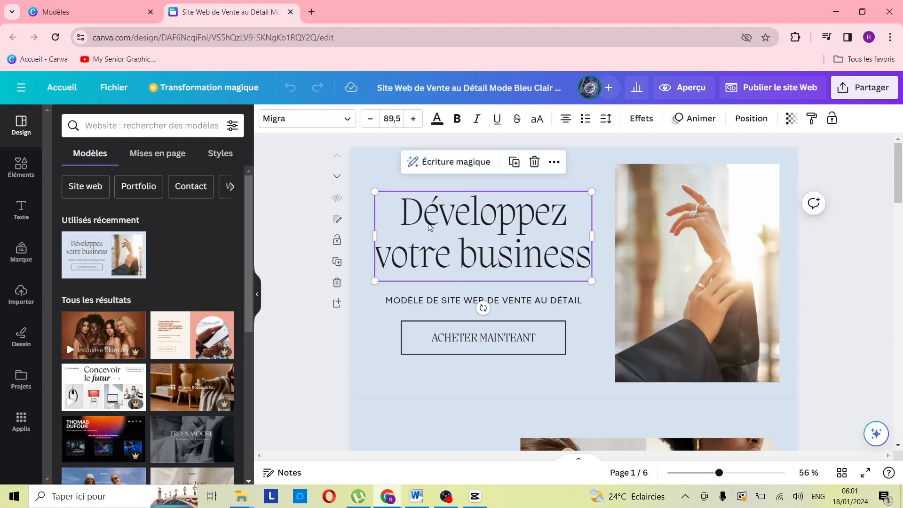
left_click_drag(393, 217, 379, 191)
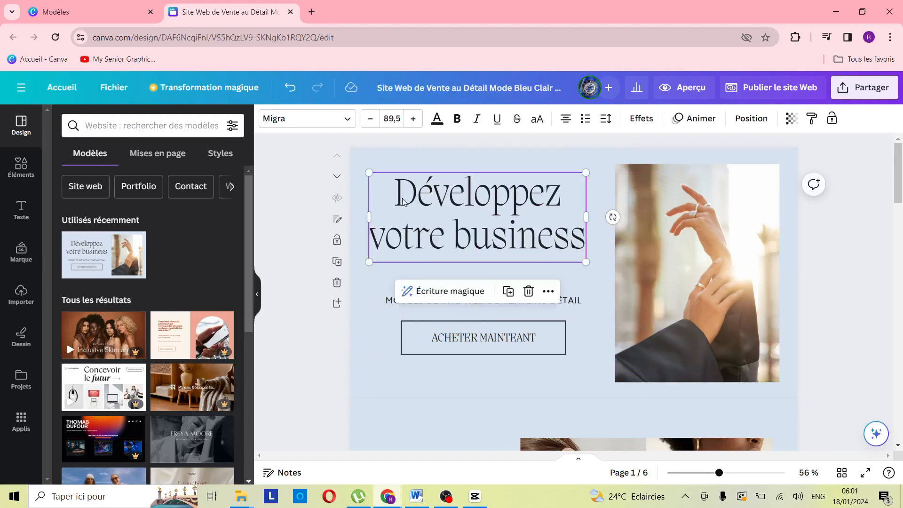
double_click(419, 199)
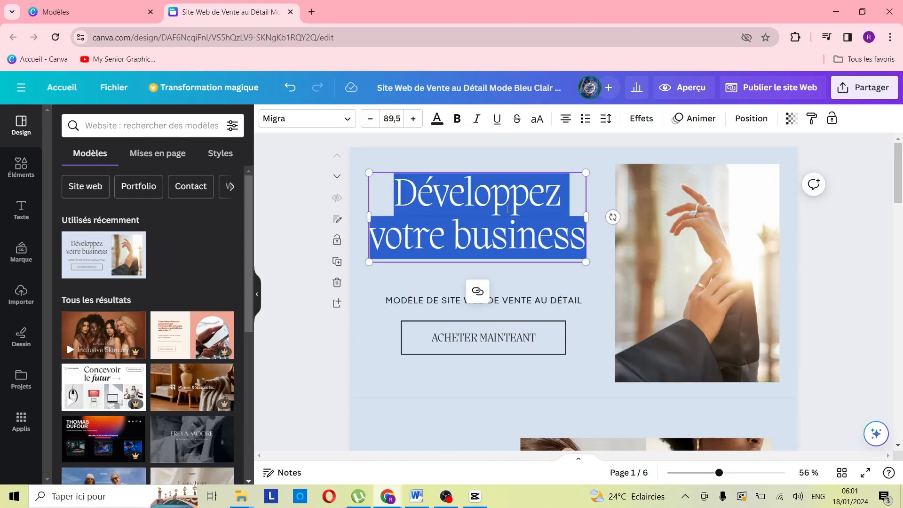
type("le")
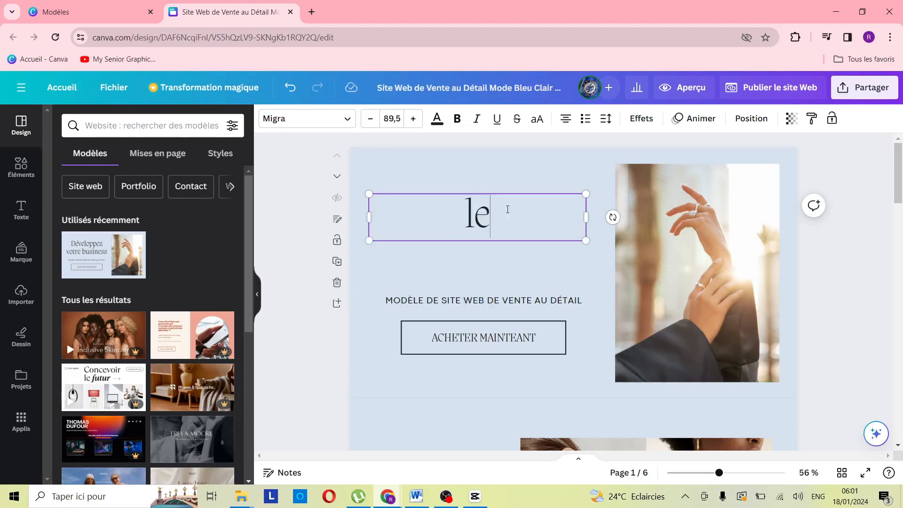
type("s grande affaire")
key("ctrl+shift+k")
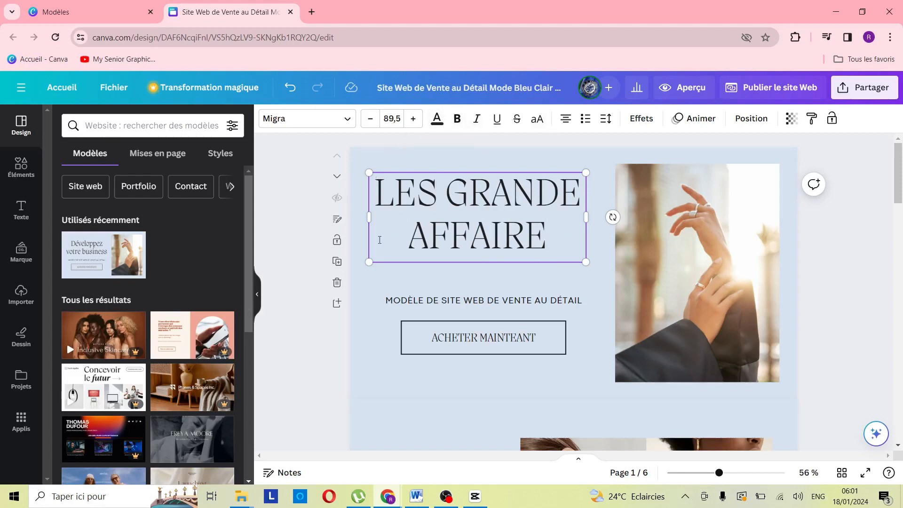
Recolor the whole "LES GRANDE AFFAIRE" heading with the light beige from the photo colors
left_click_drag(376, 193, 528, 245)
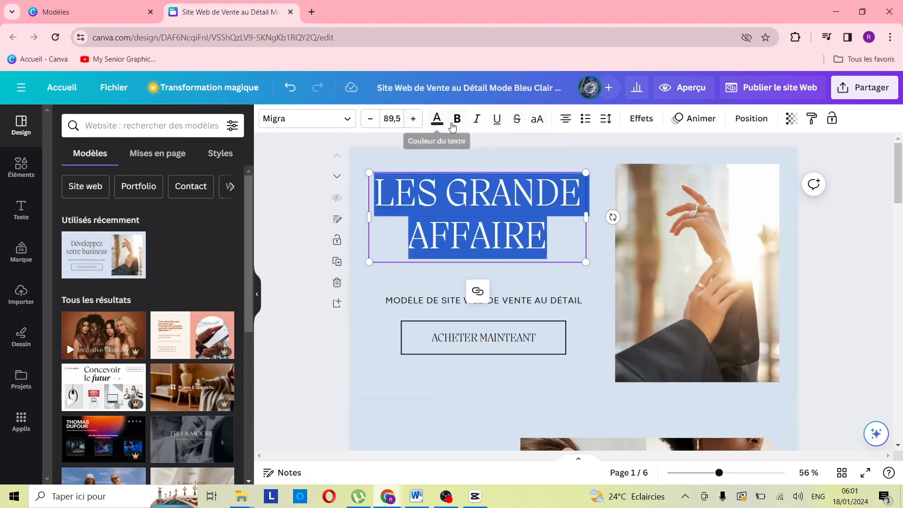
left_click(437, 120)
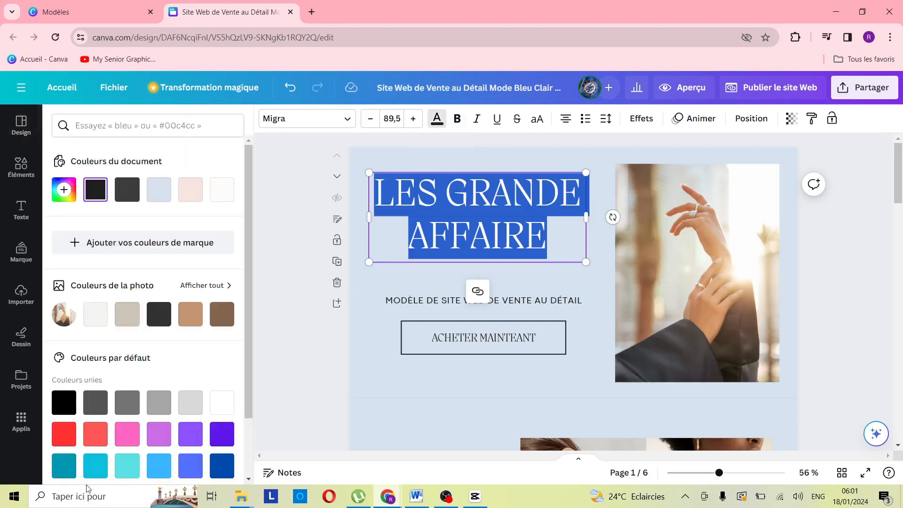
scroll(98, 423, "down", 3)
scroll(63, 411, "up", 2)
left_click(137, 316)
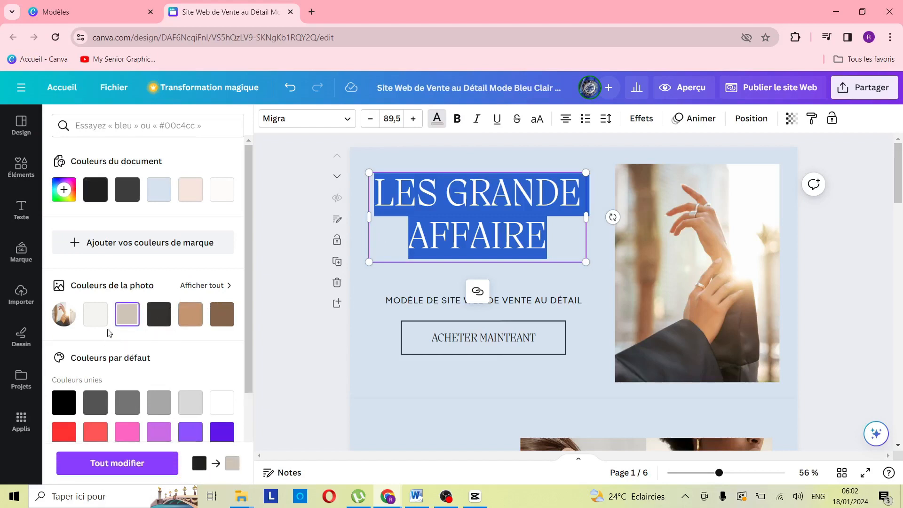
left_click(301, 304)
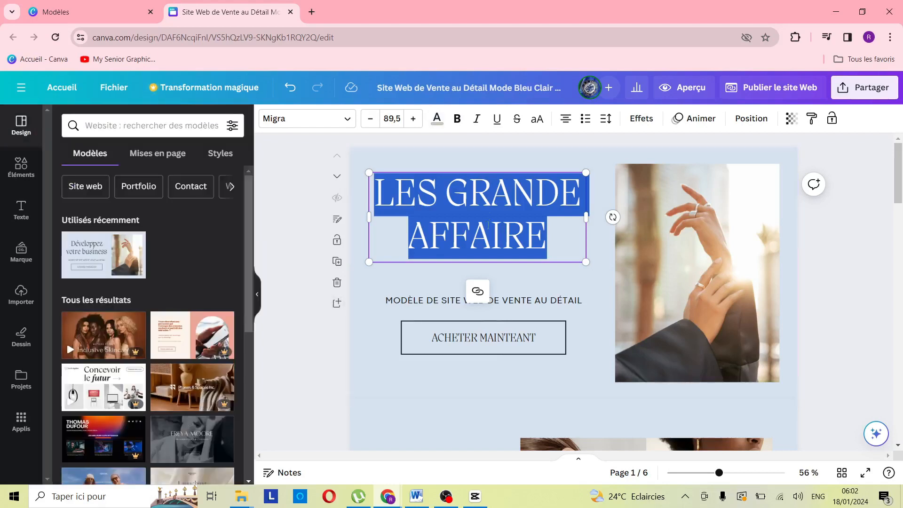
left_click(473, 361)
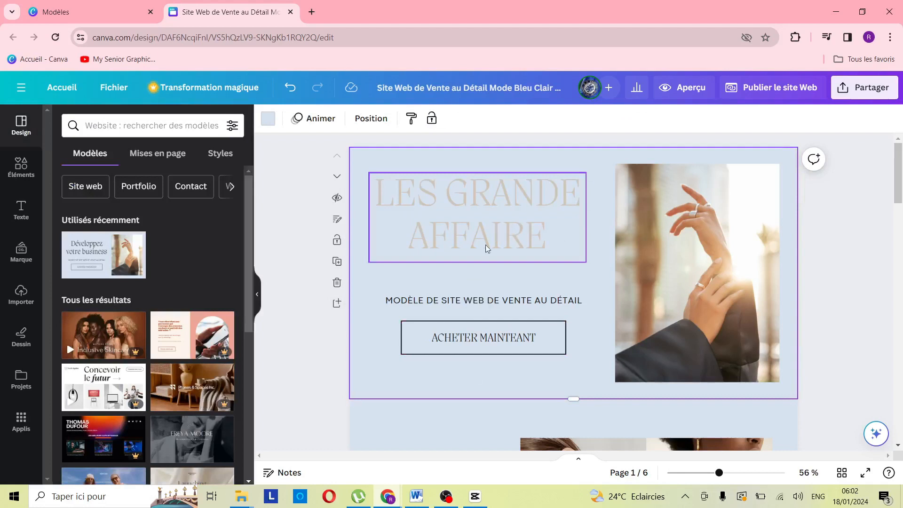
left_click(525, 228)
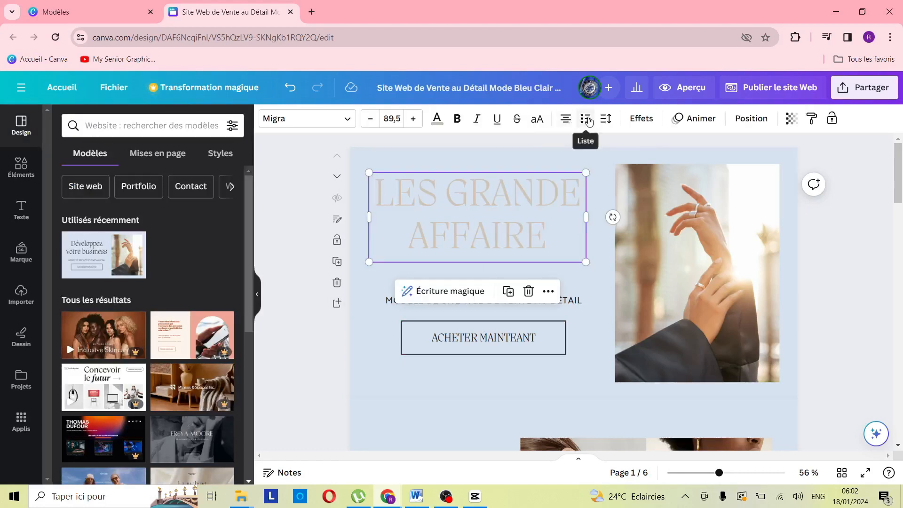
left_click(462, 379)
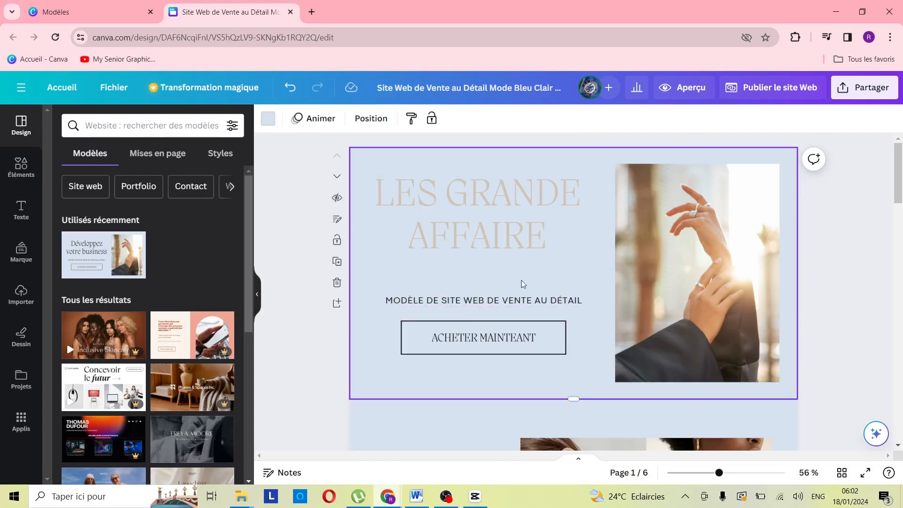
Select the first page's hand photo and search the elements library for "CHEMISE"
left_click(712, 263)
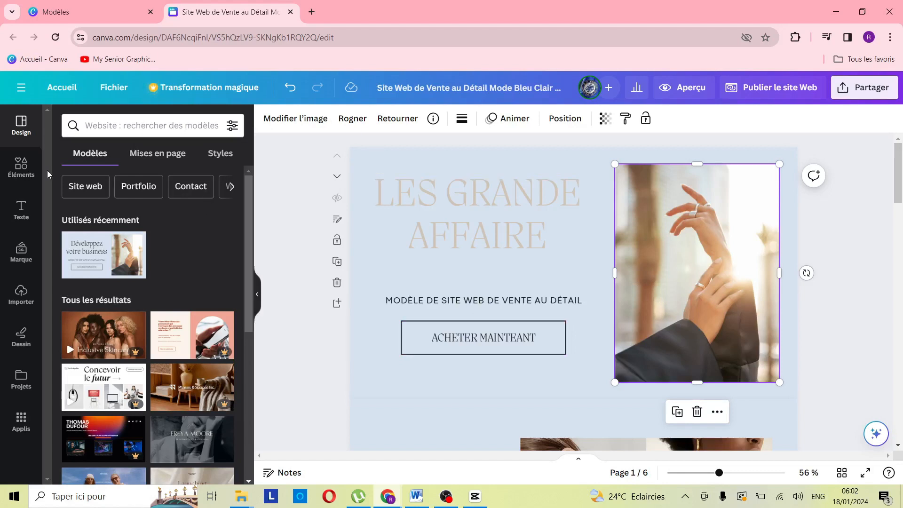
left_click(12, 172)
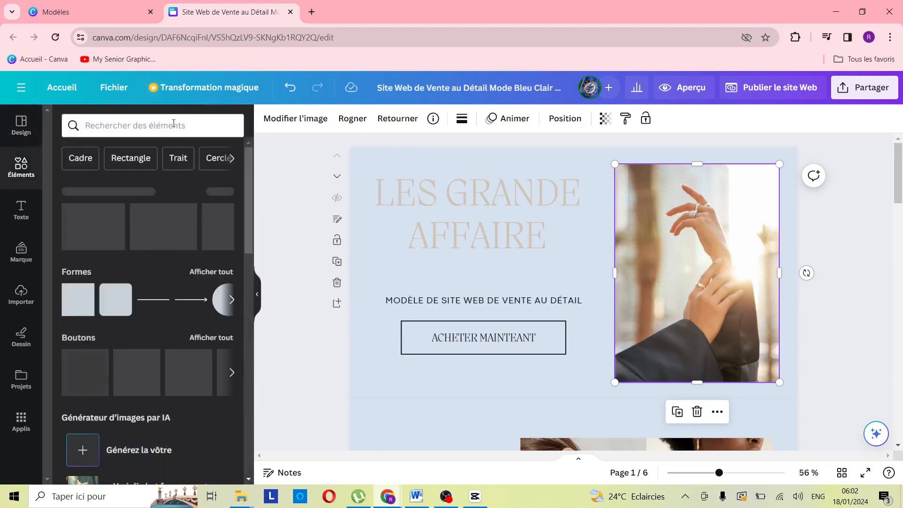
left_click(177, 125)
type("HA")
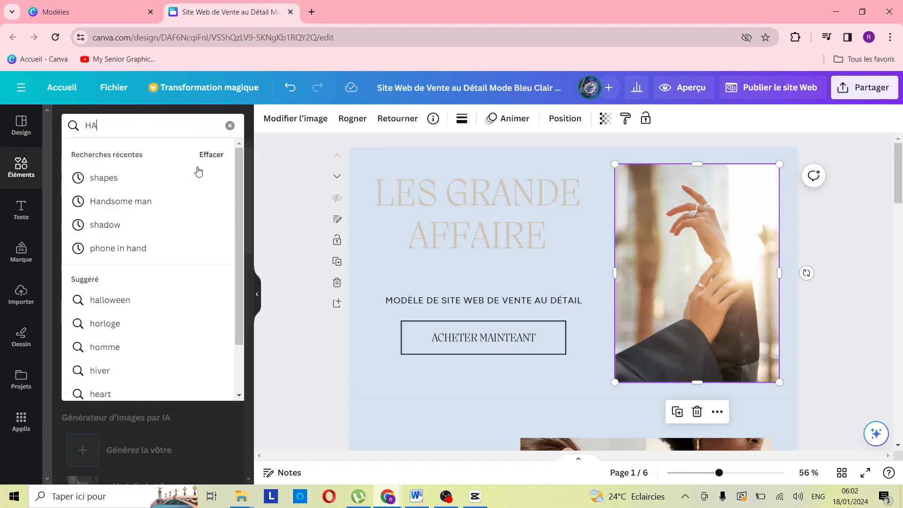
key("BackSpace")
key("BackSpace")
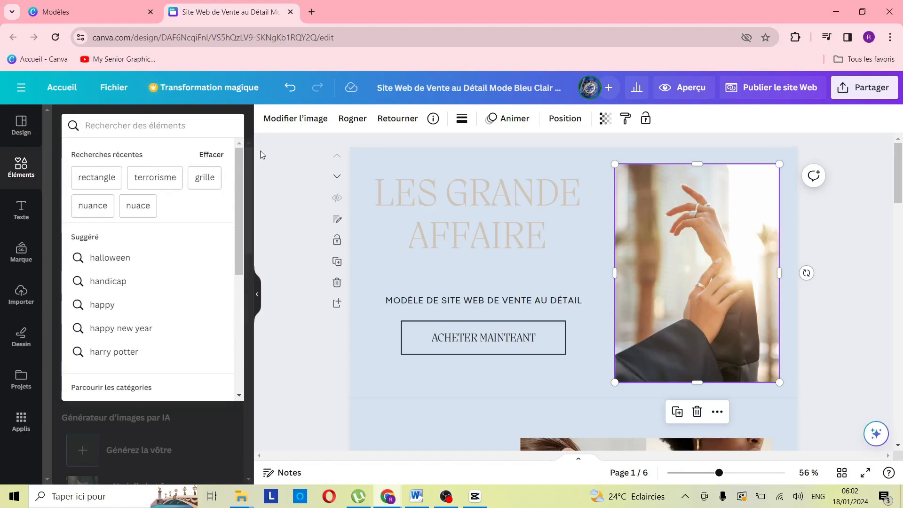
type("CHEMISE")
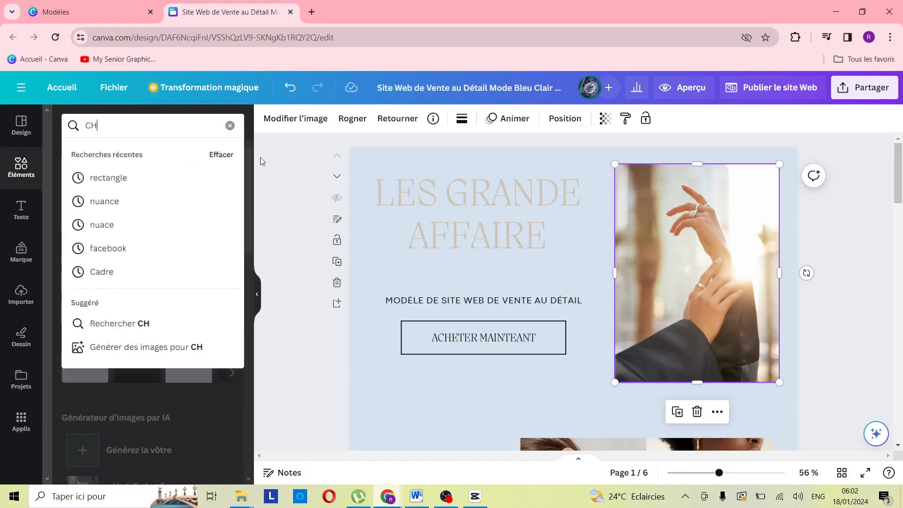
key("Return")
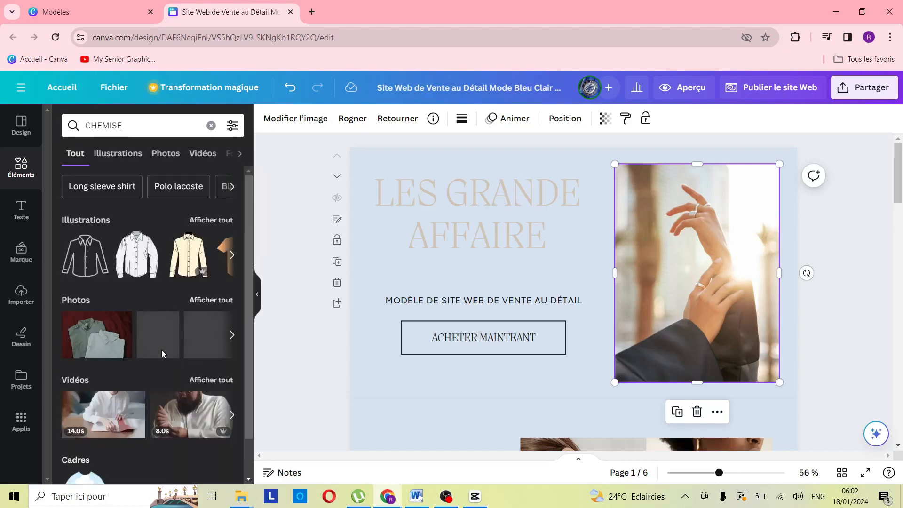
Replace the hand photo with the found photo of folded checked shirts and fit it beside the heading
left_click(231, 335)
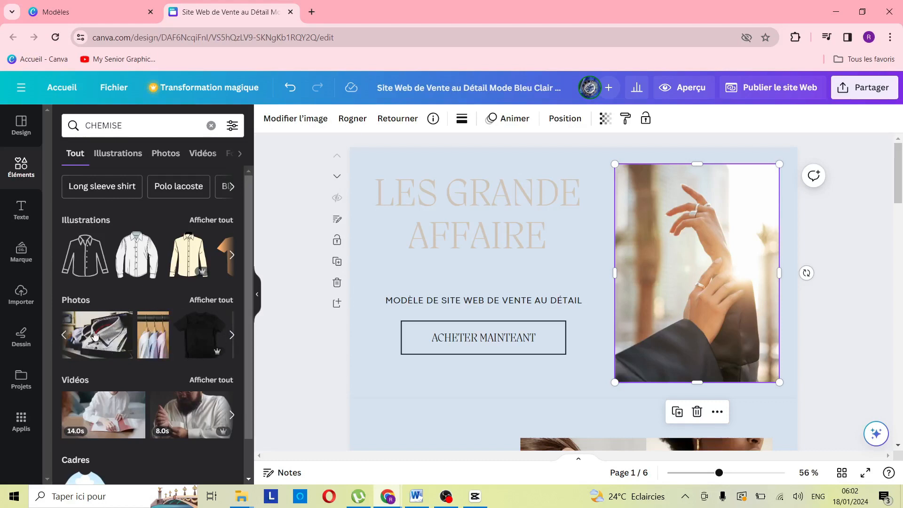
left_click_drag(101, 334, 618, 273)
left_click_drag(476, 368, 576, 344)
left_click_drag(633, 290, 650, 300)
left_click(577, 324)
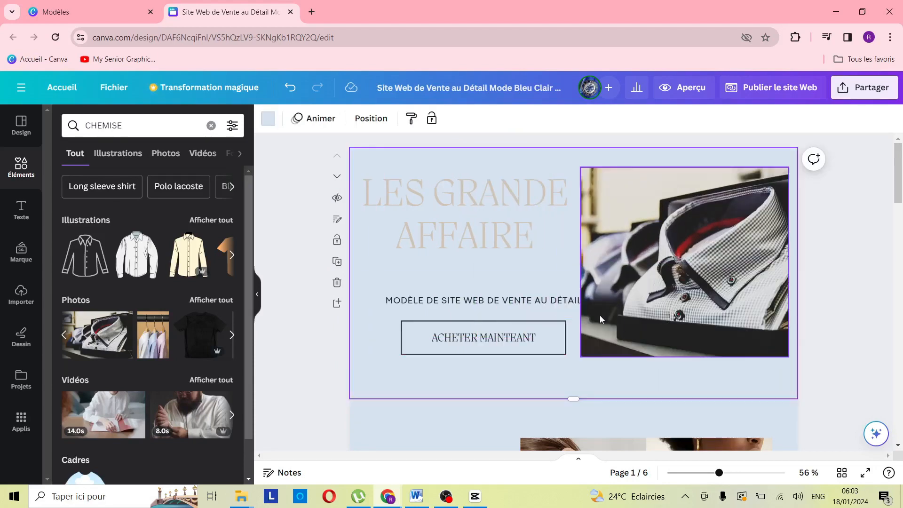
Move the subtitle and the purchase button up and to the left, beneath the heading and clear of the shirt photo
left_click(527, 301)
left_click_drag(527, 301, 508, 273)
left_click_drag(503, 335, 484, 305)
Replace the purchase button's text with "CLICKER ICI"
left_click(464, 308)
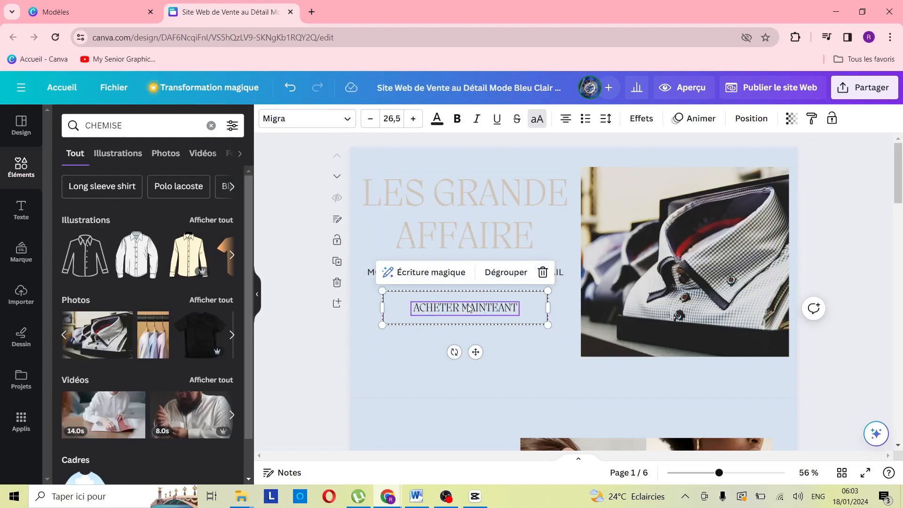
double_click(435, 308)
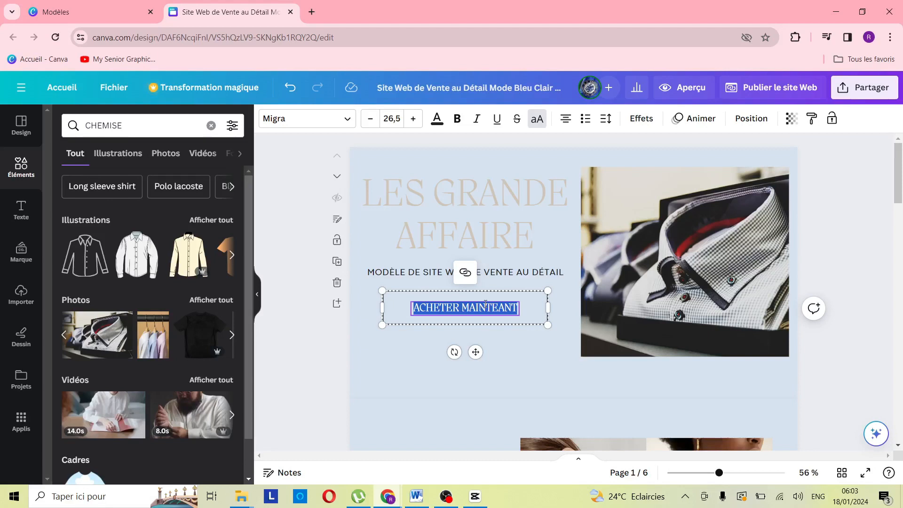
type("CLICKER ICI")
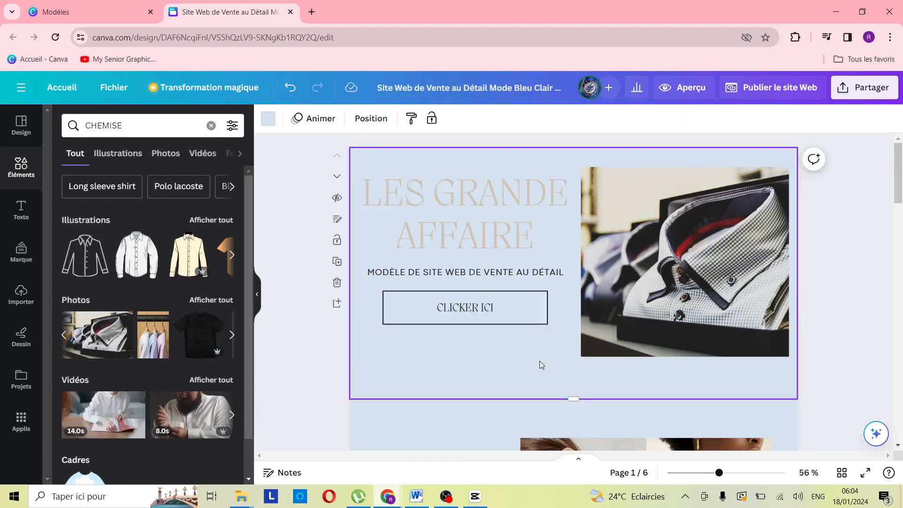
Select the entire "CLICKER ICI" text inside the button and add a link to it
left_click(515, 314)
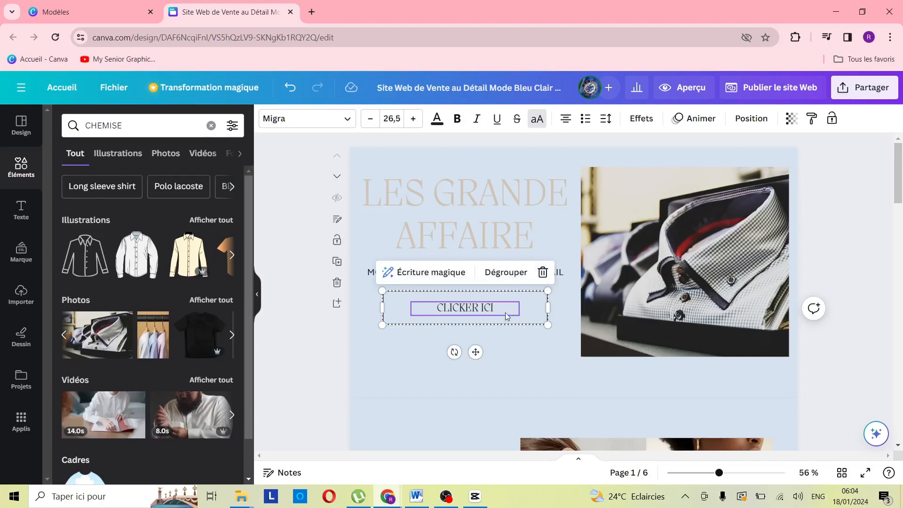
left_click(443, 373)
left_click(471, 310)
double_click(471, 310)
left_click(488, 308)
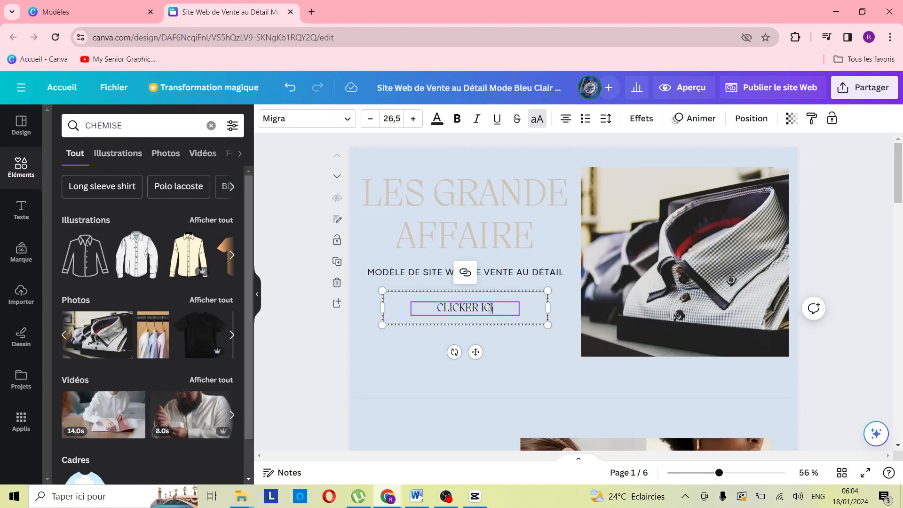
left_click_drag(493, 308, 433, 308)
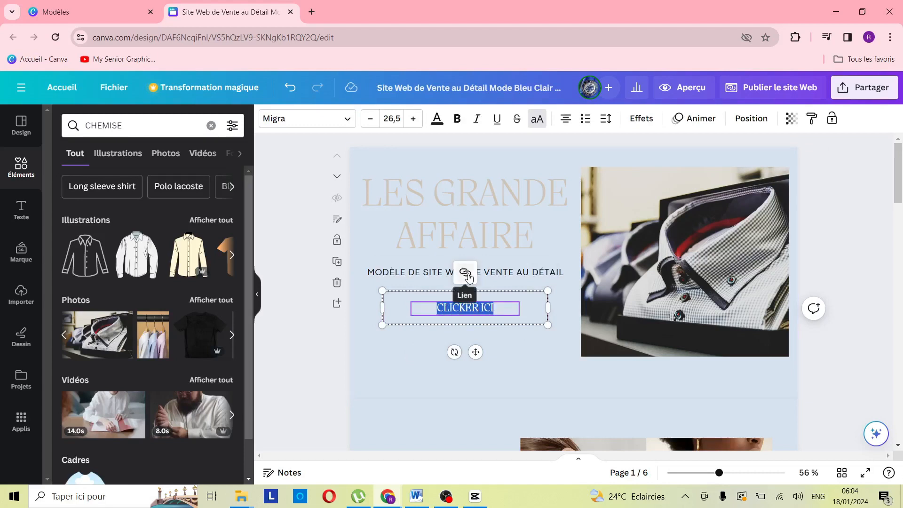
left_click(468, 276)
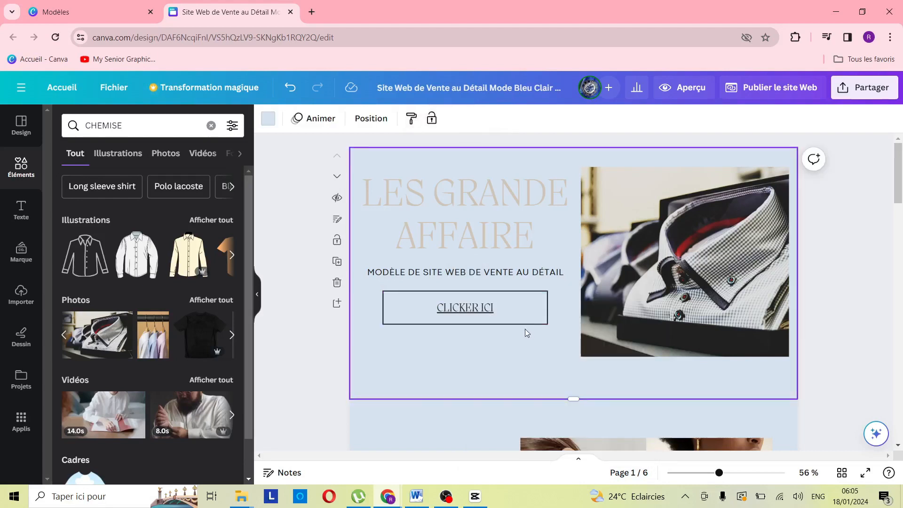
Examine the second page's two jewelry photos and its "Conçu pour vous" text block, selecting the left photo and the paragraph
scroll(463, 308, "down", 6)
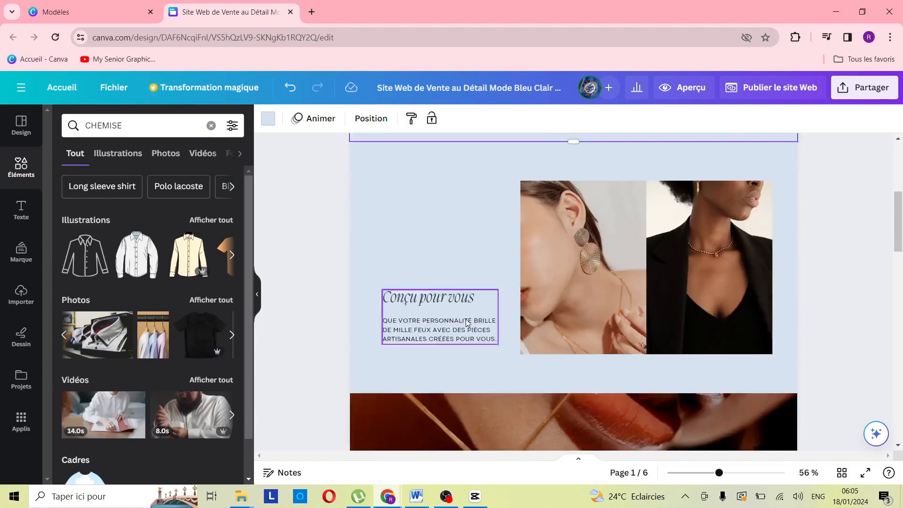
scroll(464, 323, "up", 3)
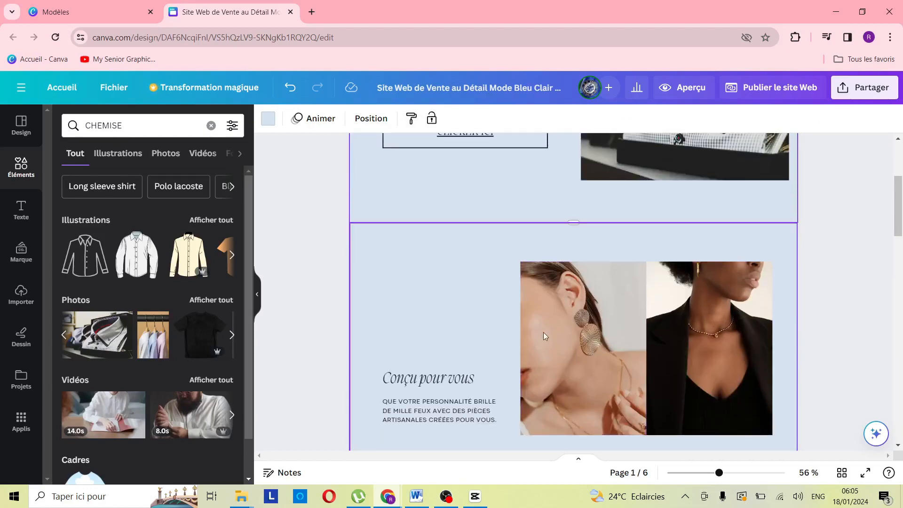
left_click(545, 361)
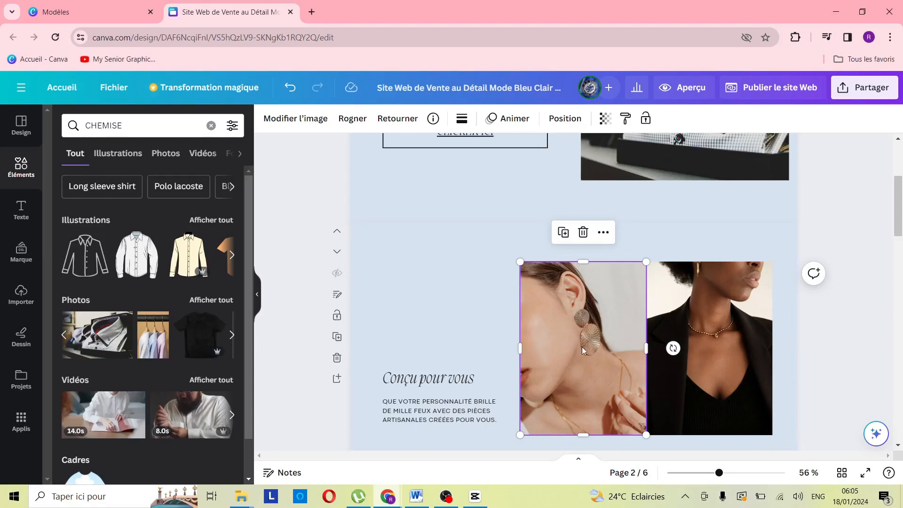
scroll(594, 363, "down", 2)
scroll(590, 351, "up", 2)
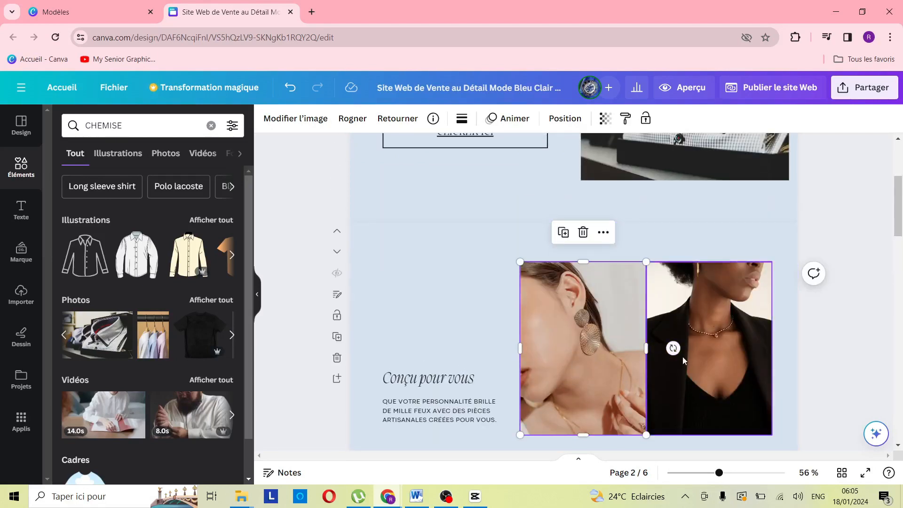
scroll(633, 347, "down", 5)
left_click(410, 214)
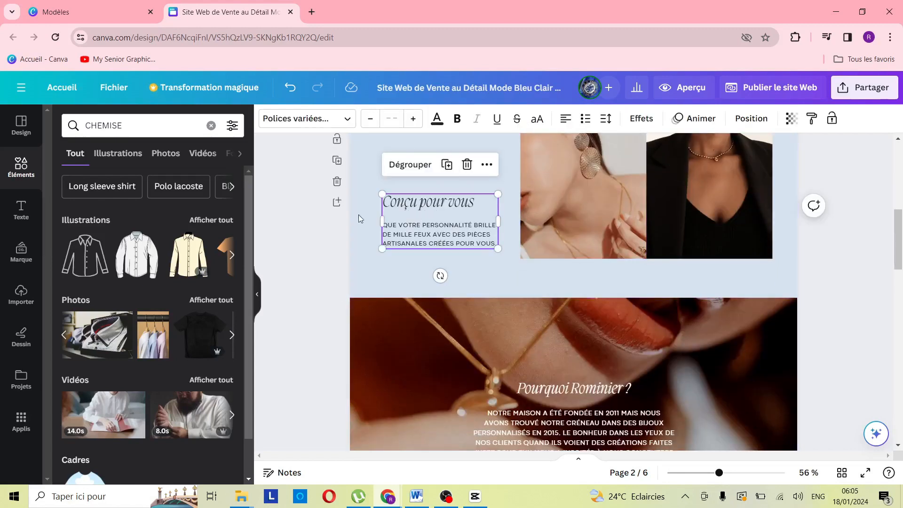
left_click(437, 238)
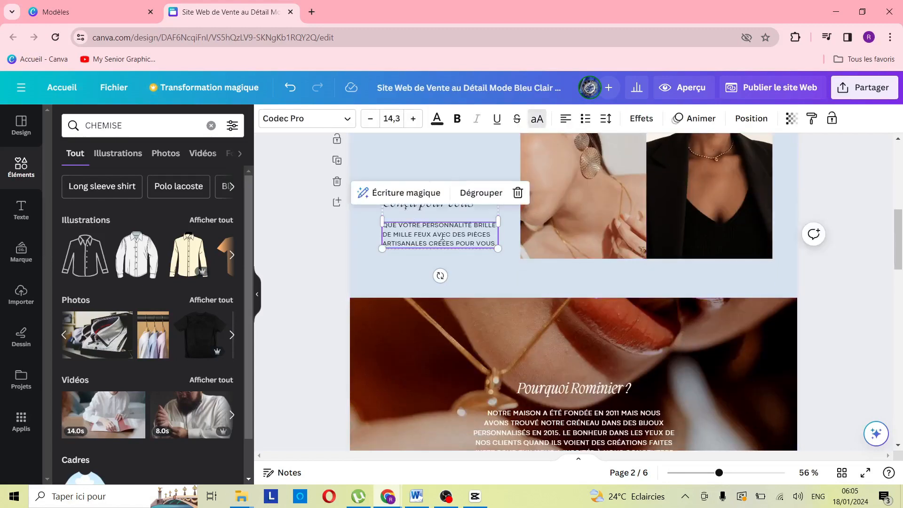
Replace the paragraph under "Conçu pour vous" with "LES PIECE RARE DE COLLECTION A MOINDRE PRIX"
double_click(397, 233)
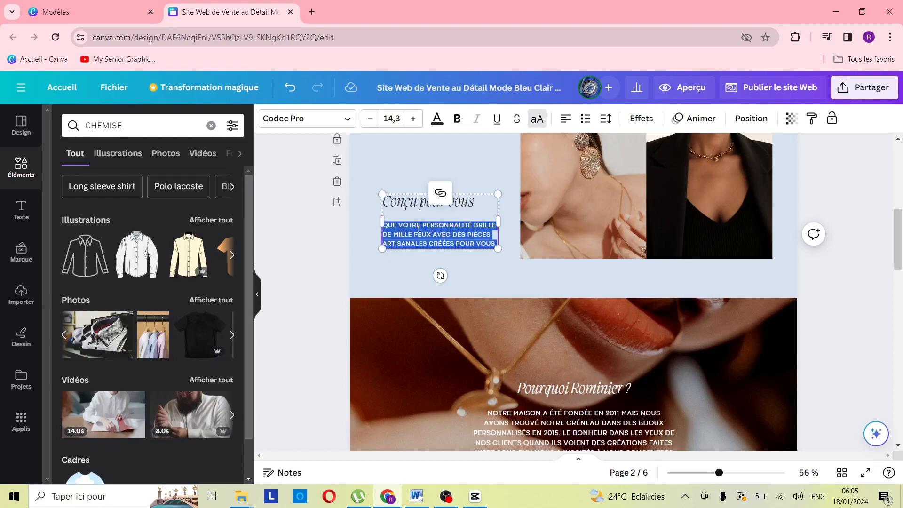
key("BackSpace")
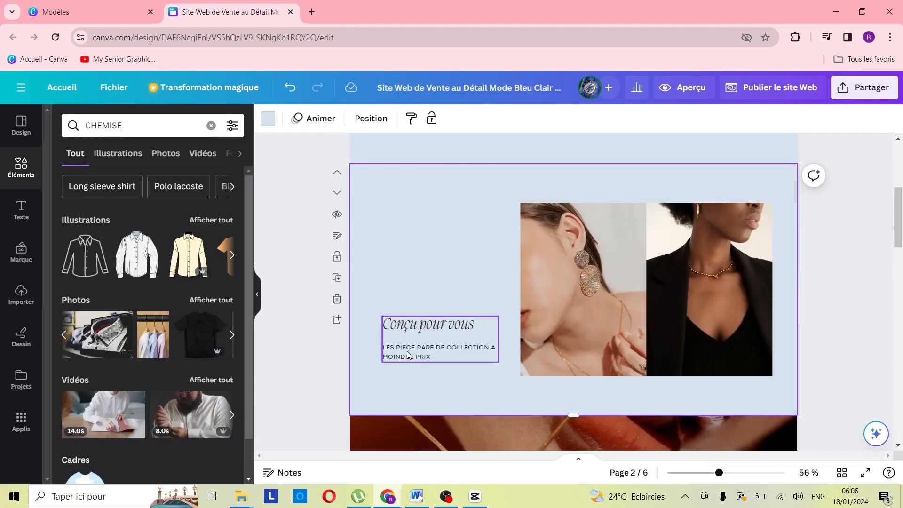
left_click(408, 355)
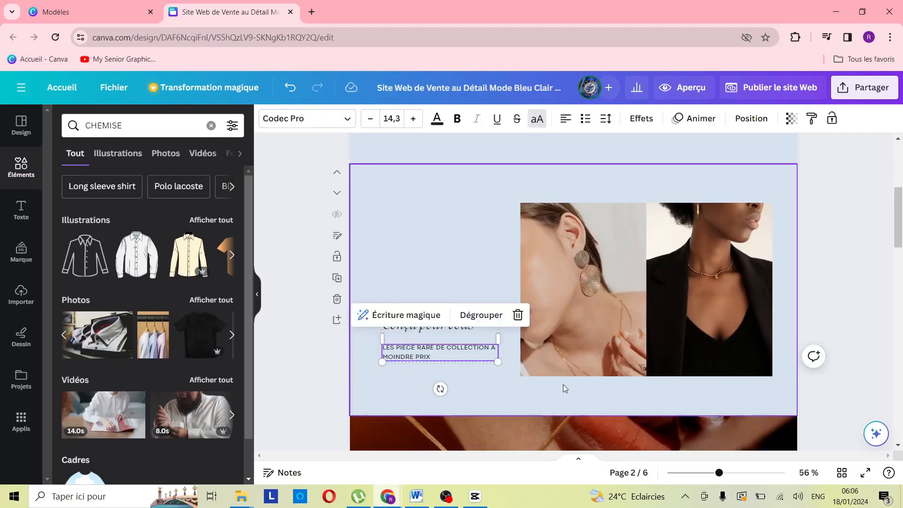
Examine the "Pourquoi Rominier ?" paragraph on page 3 and the photo and caption groups under "Ce que nous proposons" on page 4
scroll(578, 400, "down", 6)
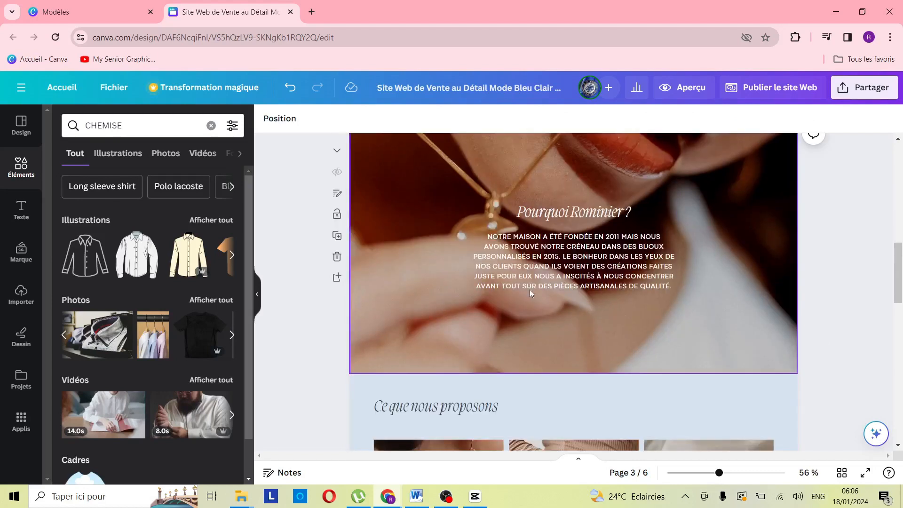
double_click(526, 249)
left_click(397, 248)
double_click(545, 260)
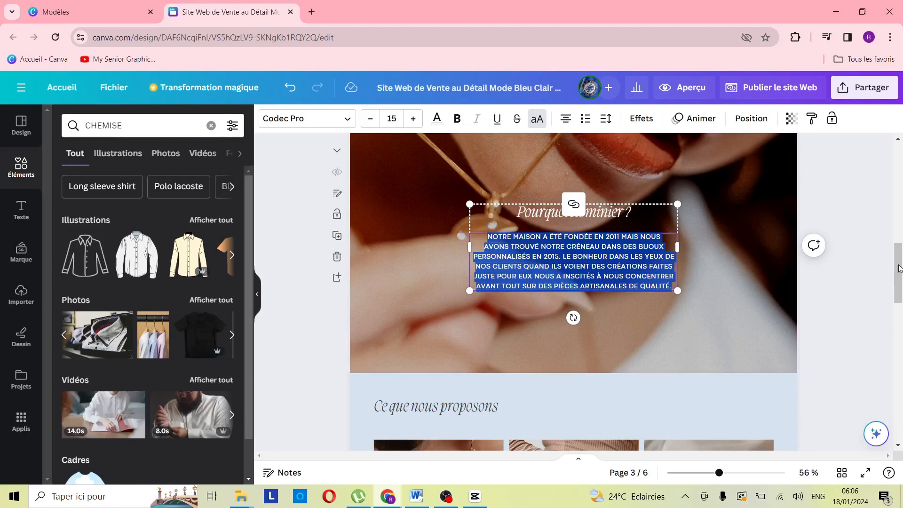
left_click_drag(897, 267, 899, 313)
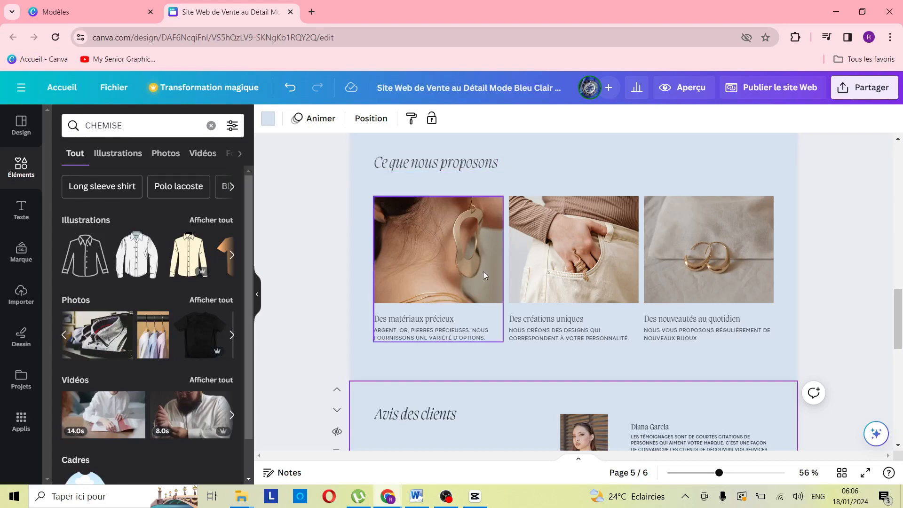
left_click(444, 288)
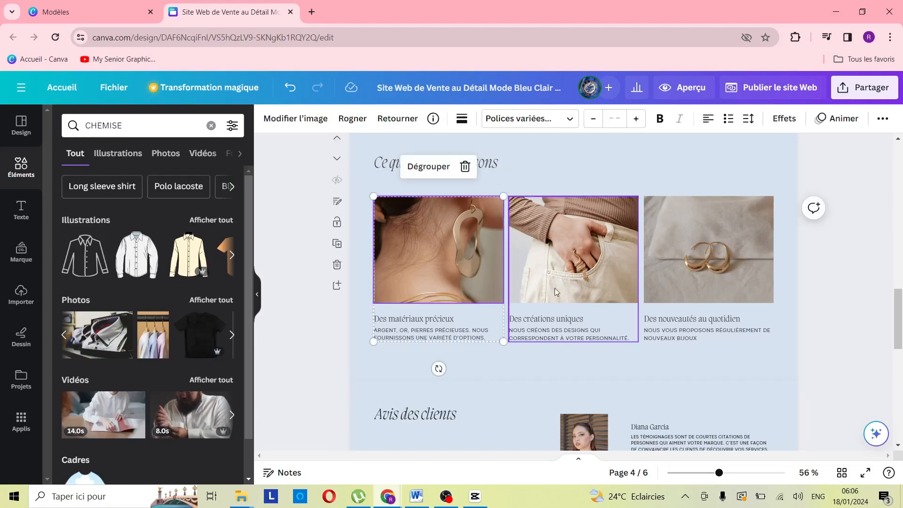
left_click(540, 294)
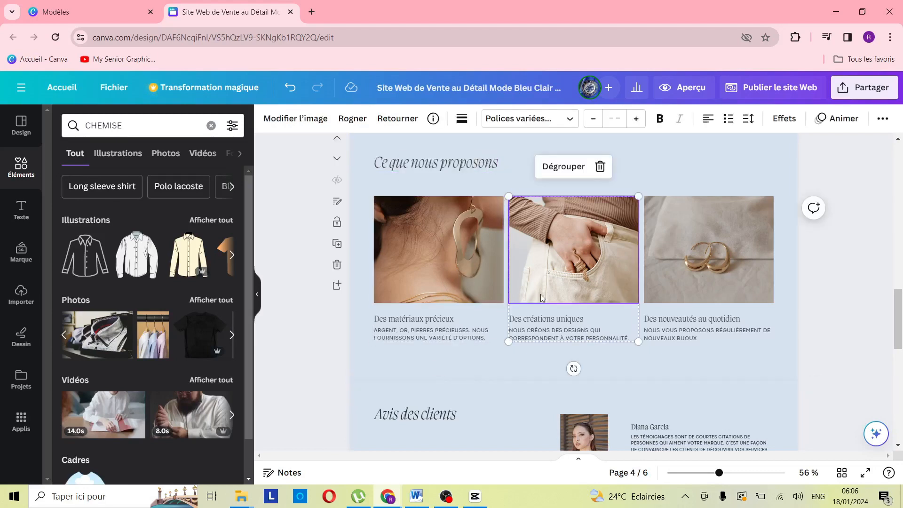
left_click(494, 362)
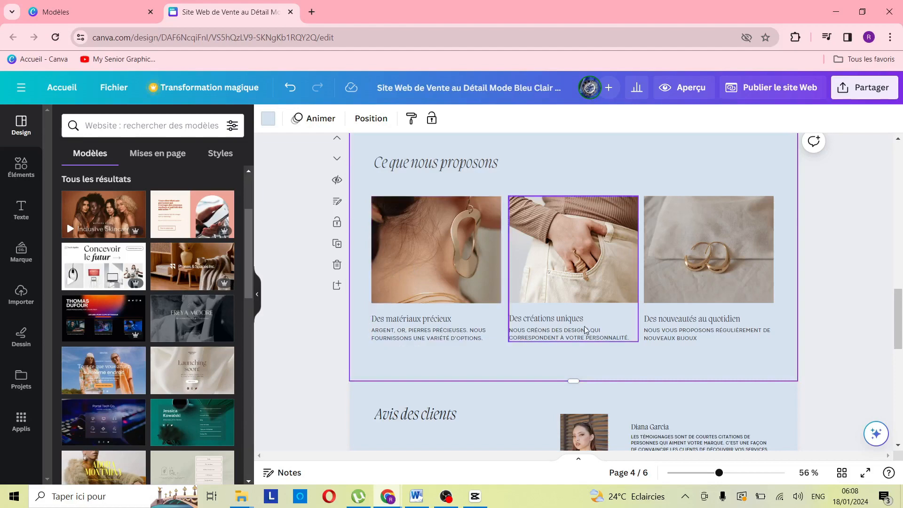
Browse the website templates and view the "Fashion Resume Website in Dark Gray" template with its similar designs
scroll(584, 329, "down", 4)
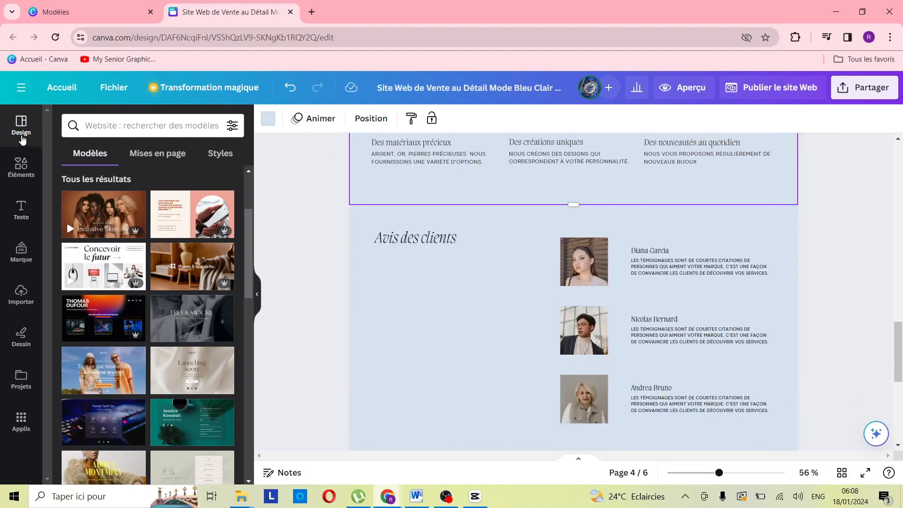
scroll(174, 244, "down", 6)
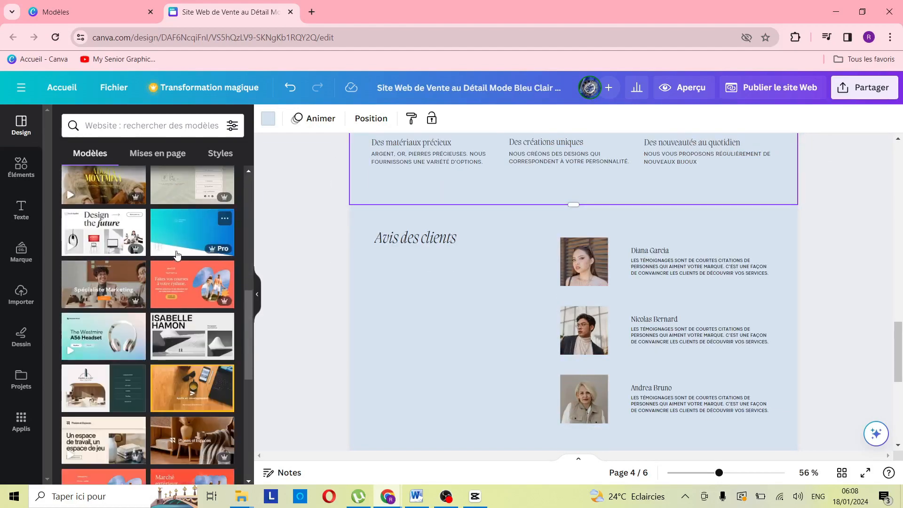
scroll(93, 290, "up", 3)
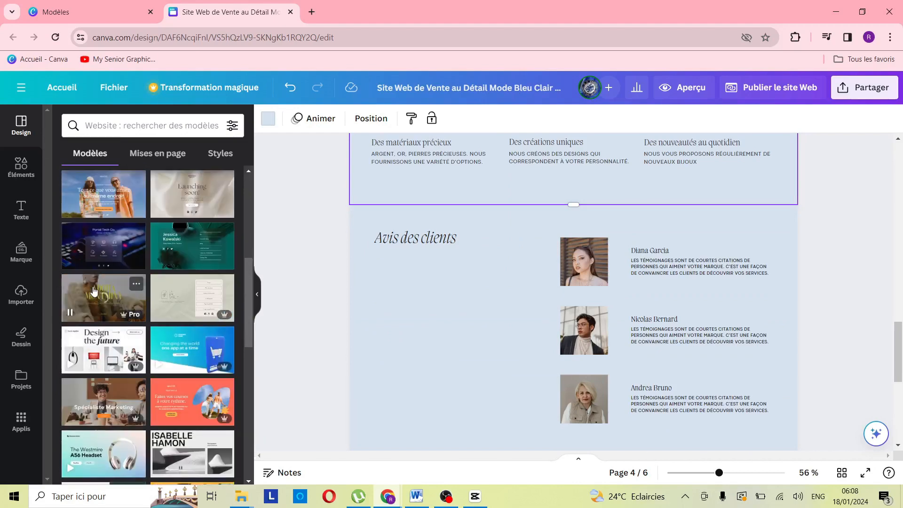
left_click(93, 290)
scroll(174, 305, "down", 3)
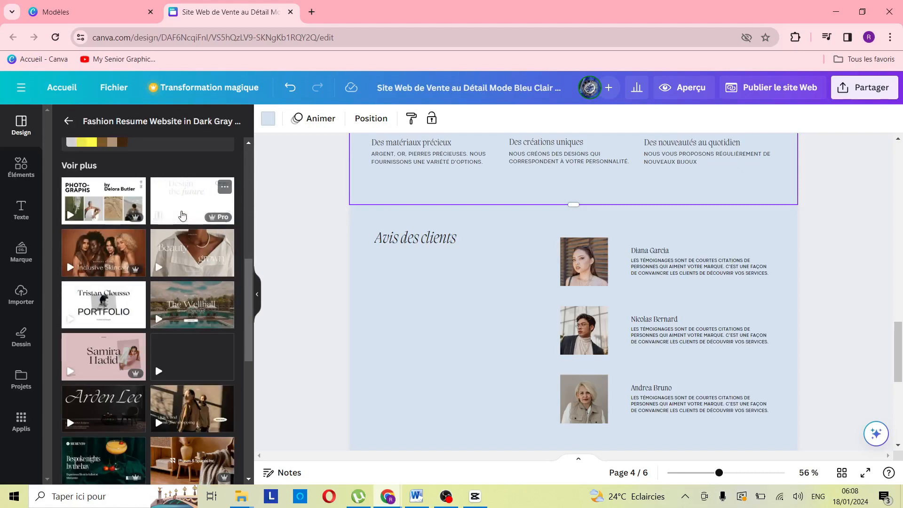
Show the page thumbnails and add a text box to the Features page, placed beneath the caption of the earring photo
left_click(578, 459)
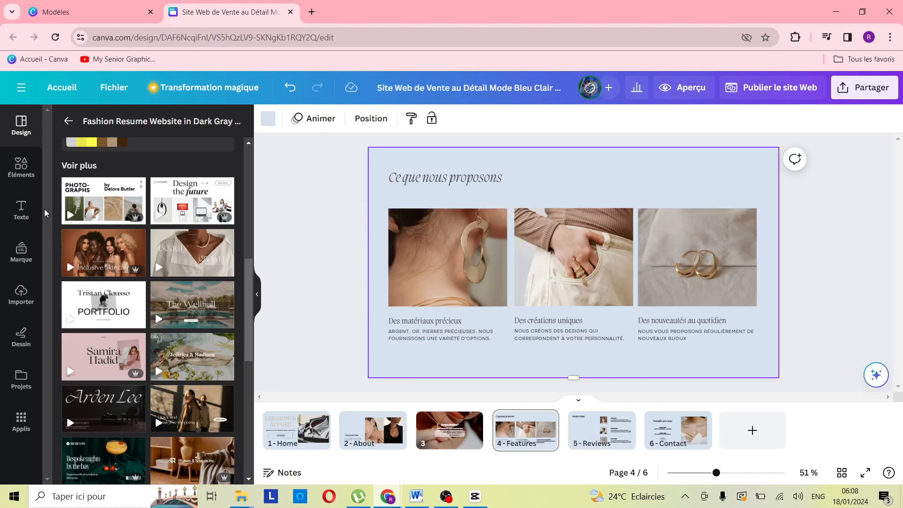
left_click(21, 211)
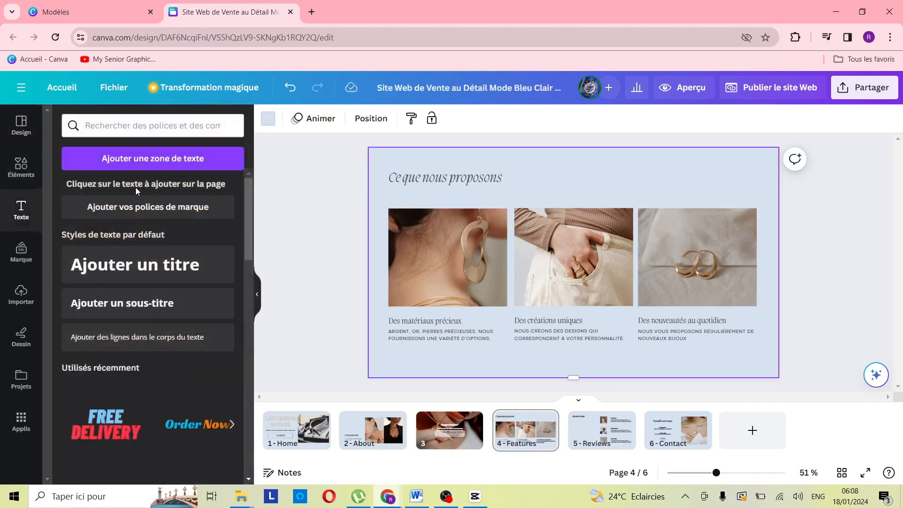
left_click(153, 159)
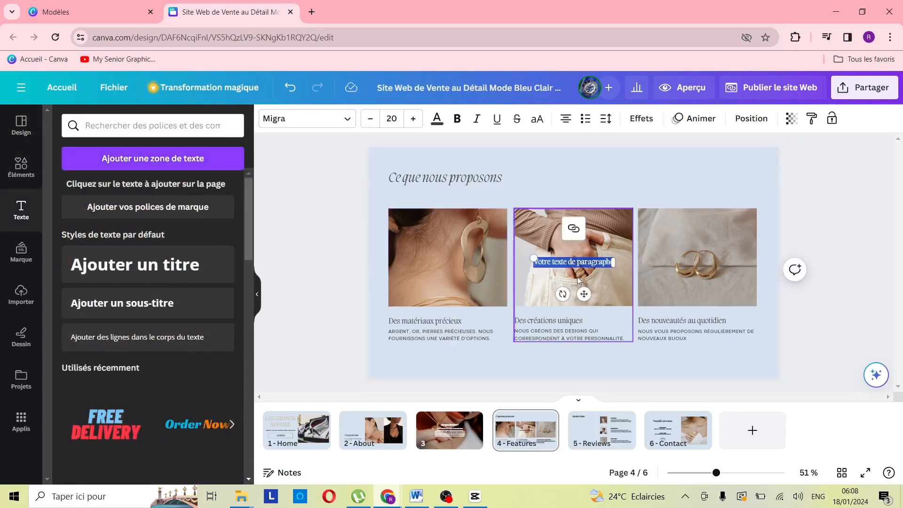
left_click_drag(573, 262, 541, 338)
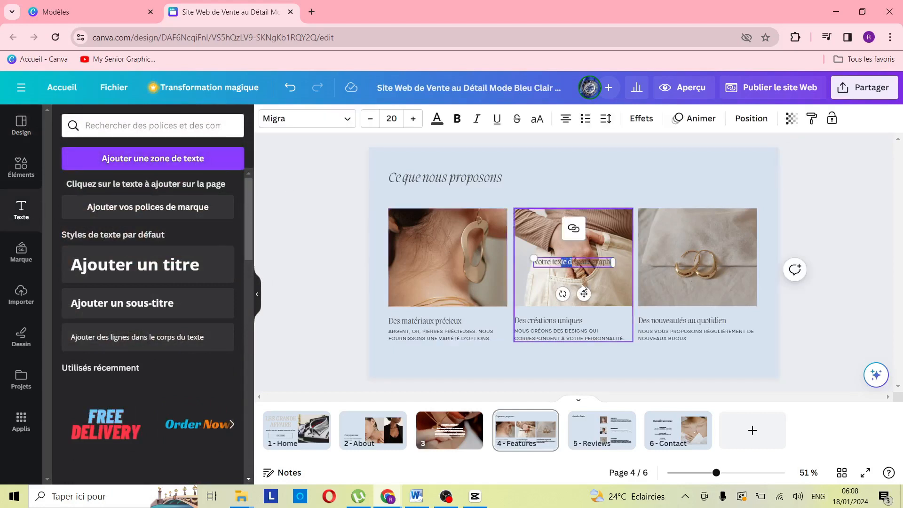
left_click_drag(584, 293, 465, 396)
Replace the new text box's placeholder with "POUR PLUS DE PRECISION" and shift the box slightly to the left
double_click(480, 363)
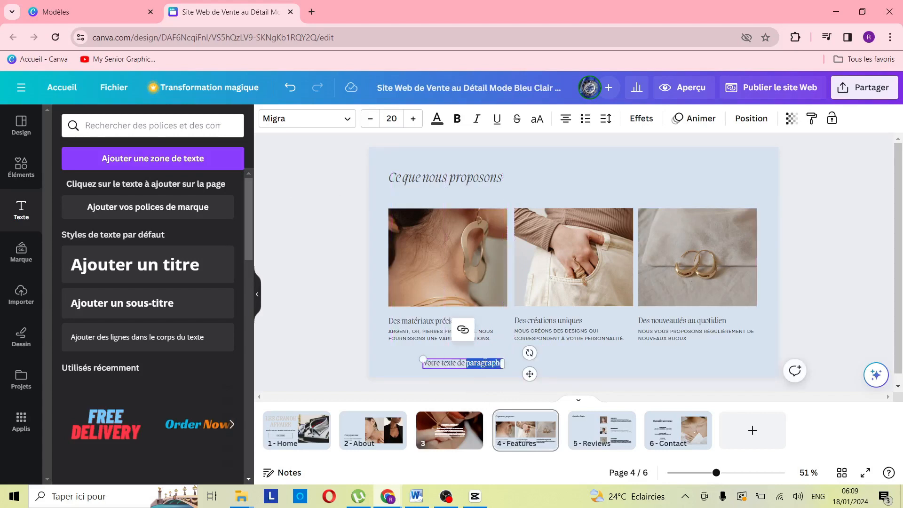
key("ctrl+a")
type("POUR")
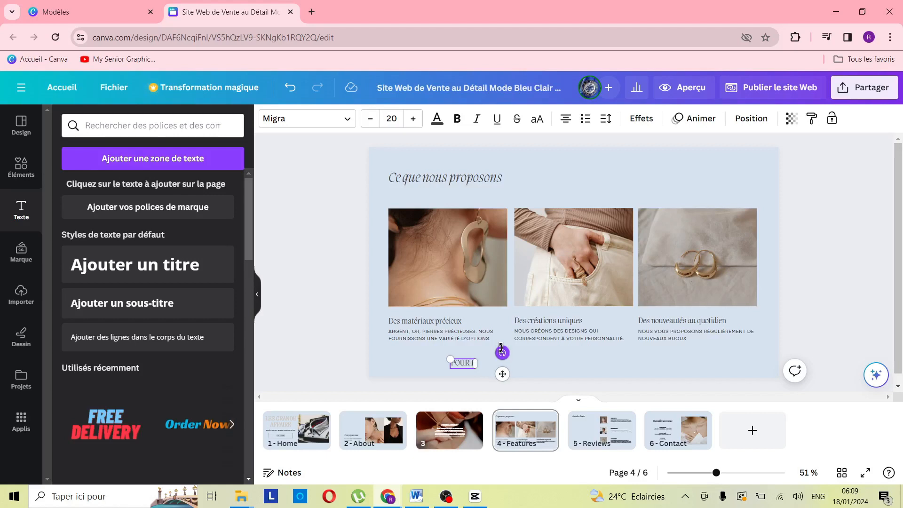
type(" P")
type("LUS DE PRECISION")
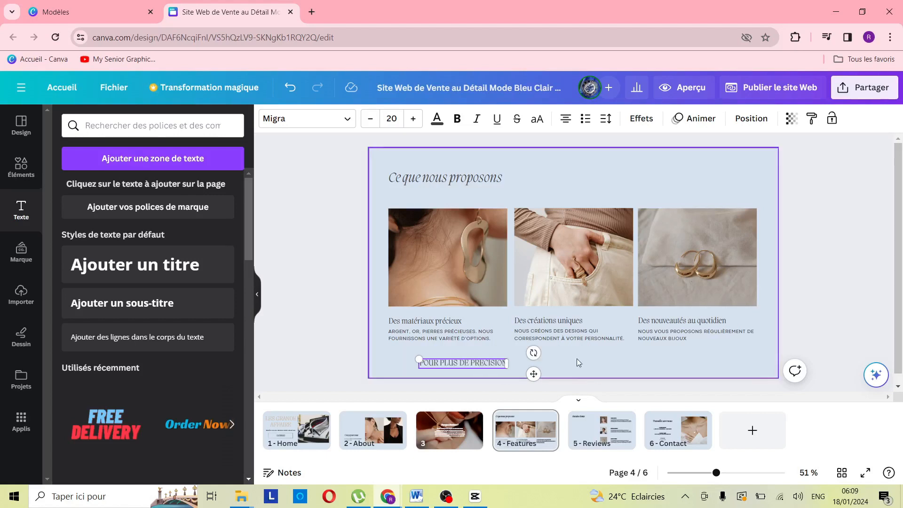
left_click(578, 363)
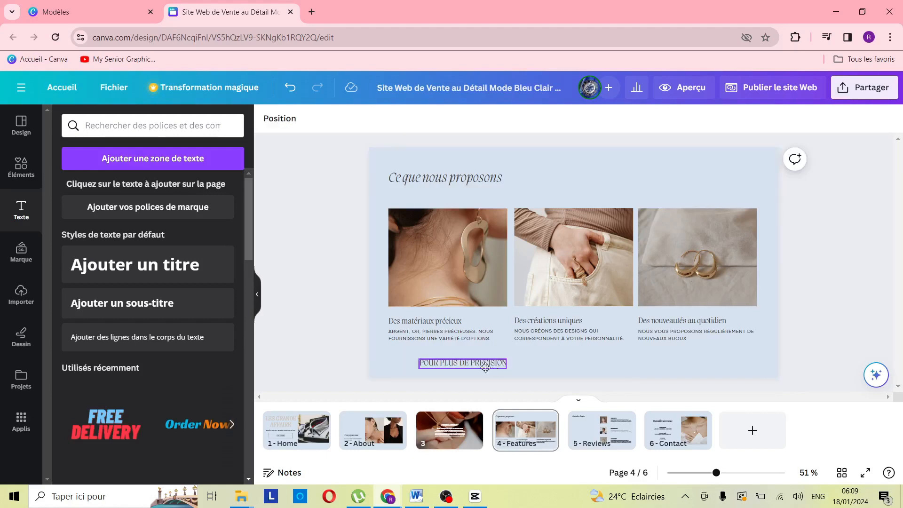
left_click_drag(485, 368, 467, 368)
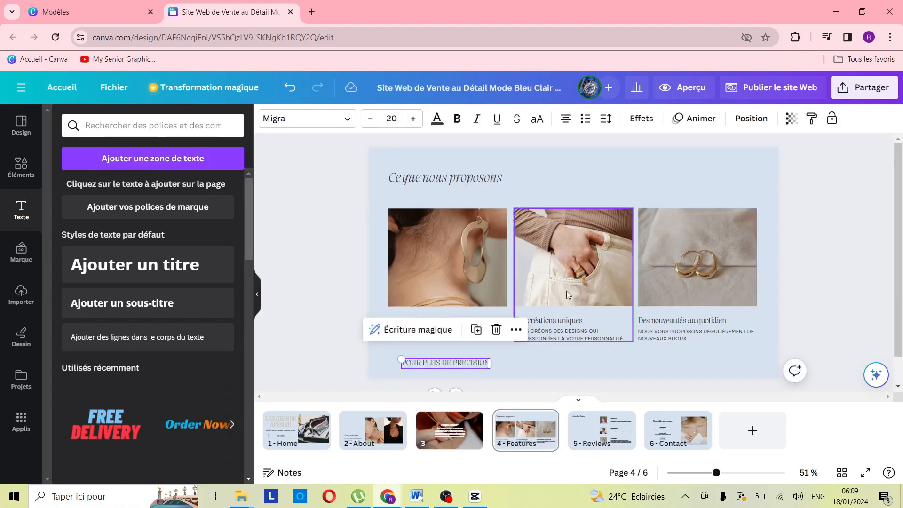
Add a text box to the Home page and place it below the "CLICKER ICI" button
left_click(293, 439)
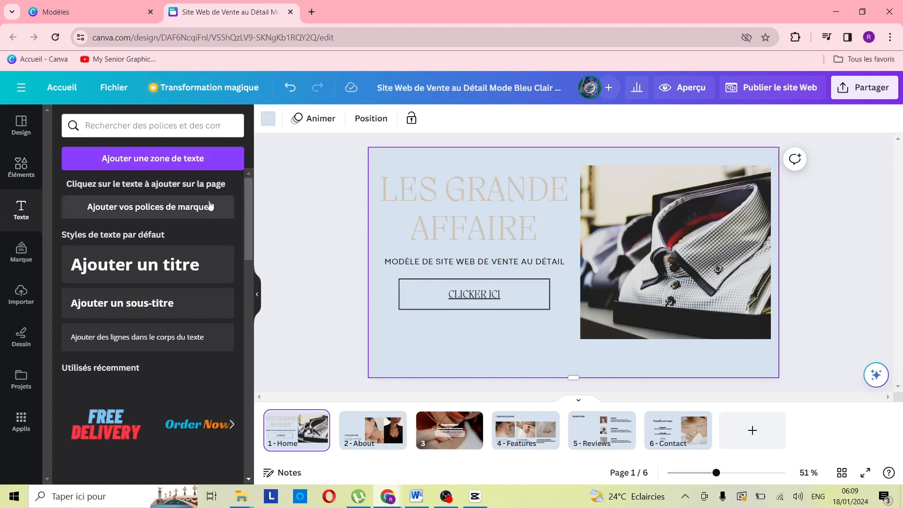
left_click(227, 165)
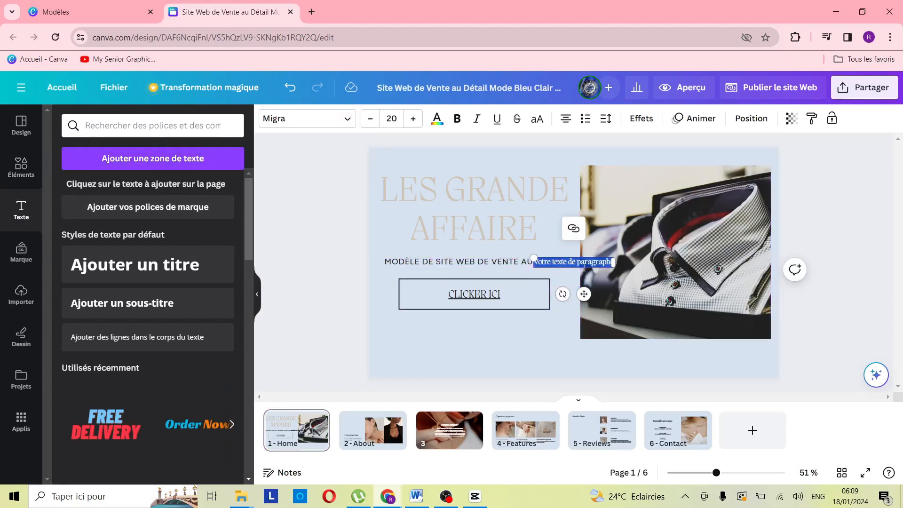
left_click_drag(584, 294, 441, 362)
Enlarge the Home page's new placeholder text to font size 66 and widen its box almost up to the shirt photo
left_click(416, 120)
left_click(415, 120)
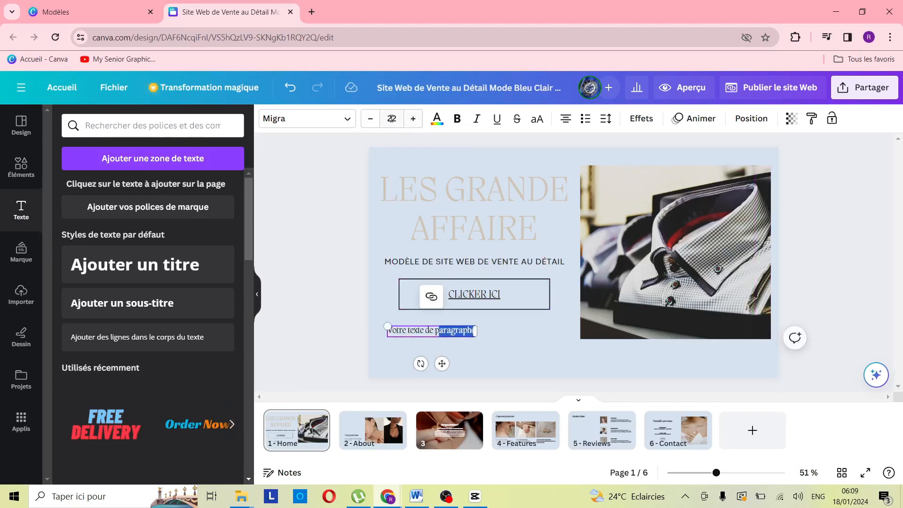
left_click(413, 119)
left_click(414, 119)
left_click(414, 119)
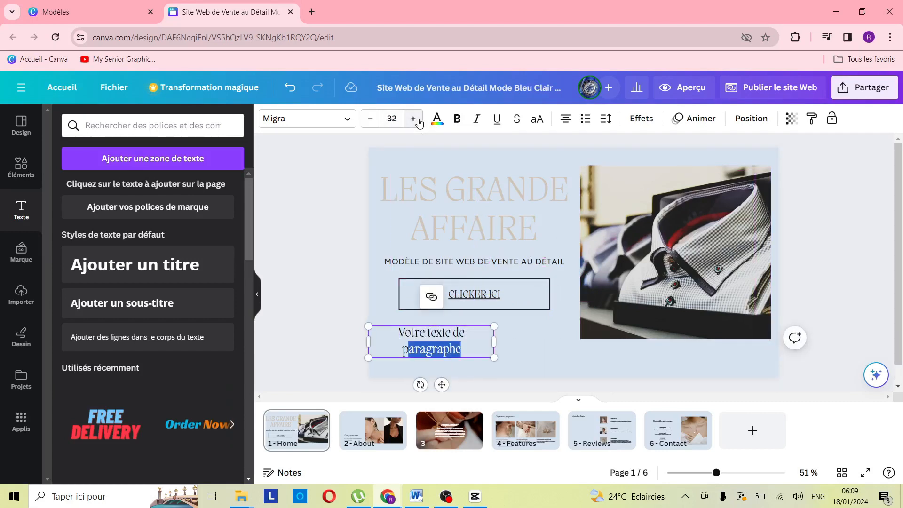
left_click(413, 119)
left_click(413, 119)
left_click(414, 119)
left_click(414, 119)
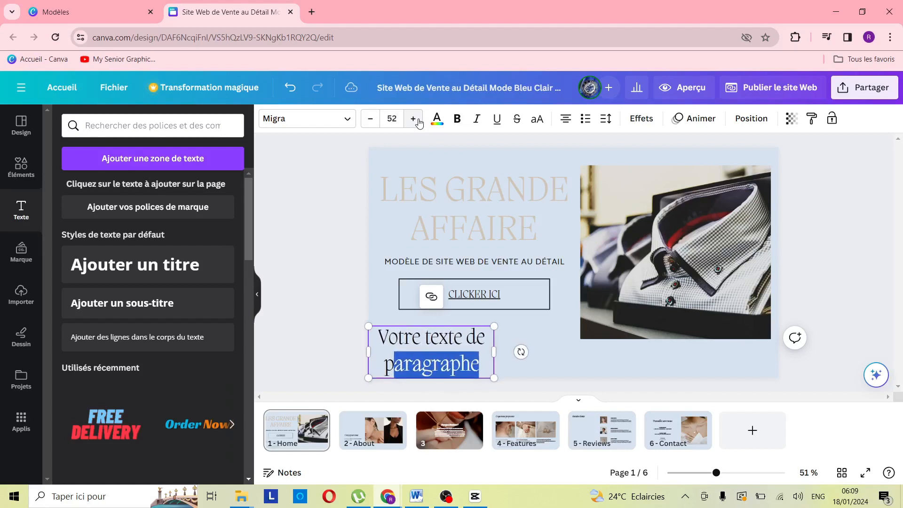
left_click(413, 119)
left_click(419, 122)
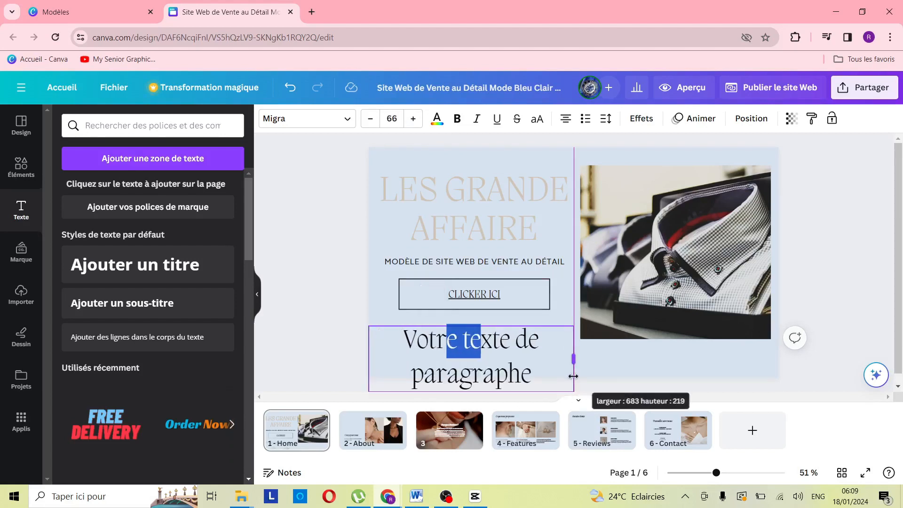
left_click_drag(572, 375, 509, 351)
left_click(646, 368)
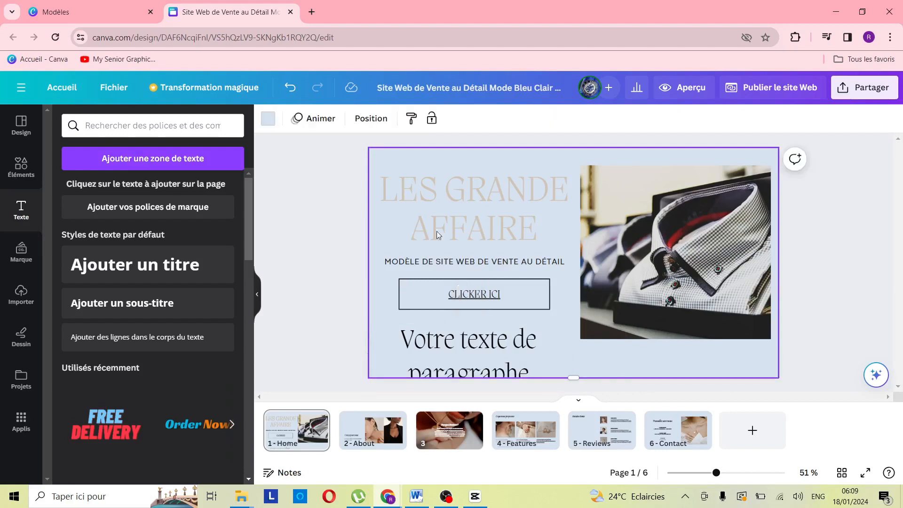
Move the "LES GRANDE AFFAIRE" heading below the button and the new text box into the heading's former place above the subtitle
left_click(476, 352)
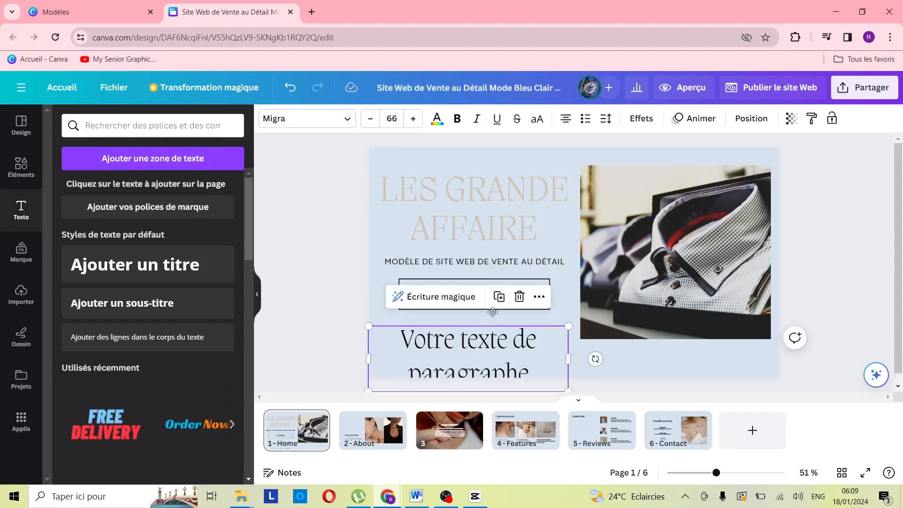
left_click_drag(493, 349, 505, 143)
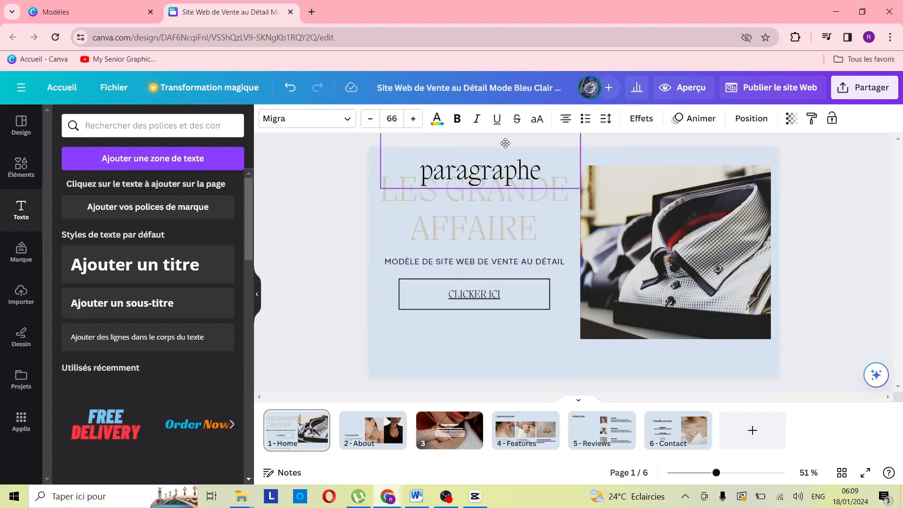
left_click(475, 243)
left_click_drag(481, 224, 486, 365)
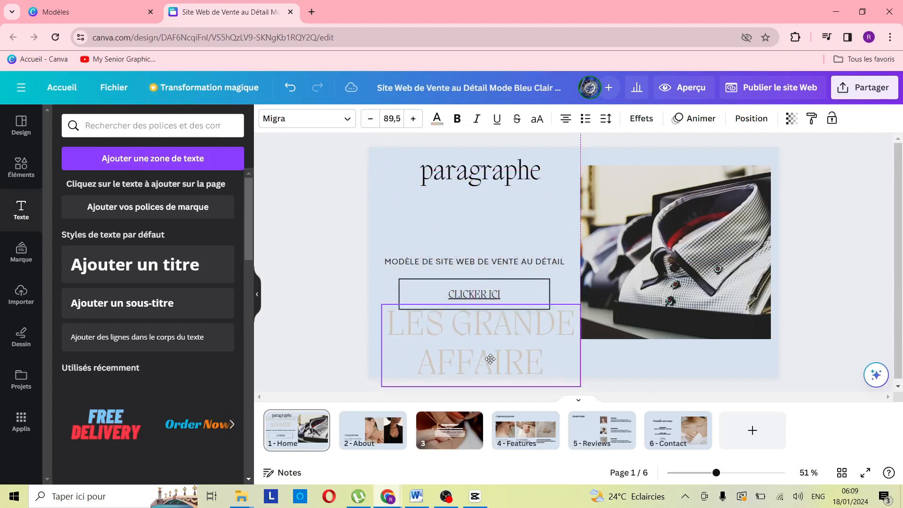
left_click_drag(463, 155, 463, 202)
Replace the placeholder text above the subtitle with "XDY STORE"
double_click(463, 202)
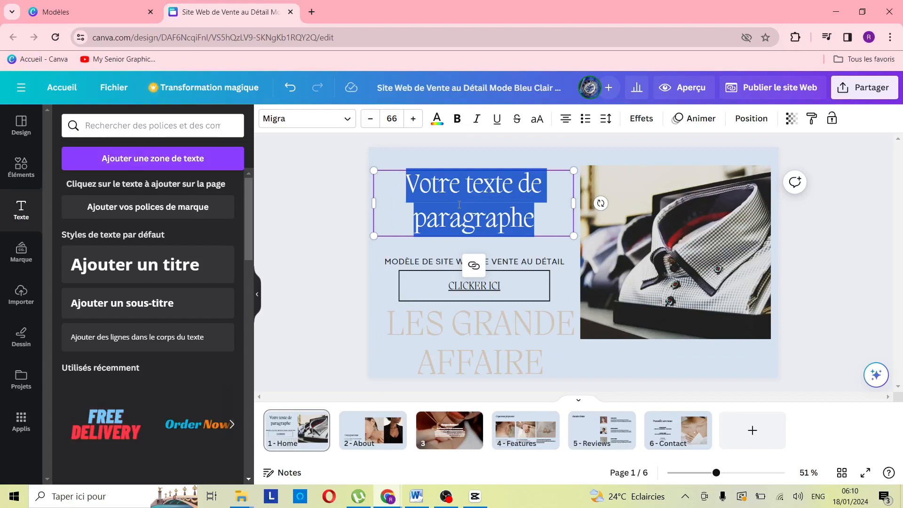
type("XDY ")
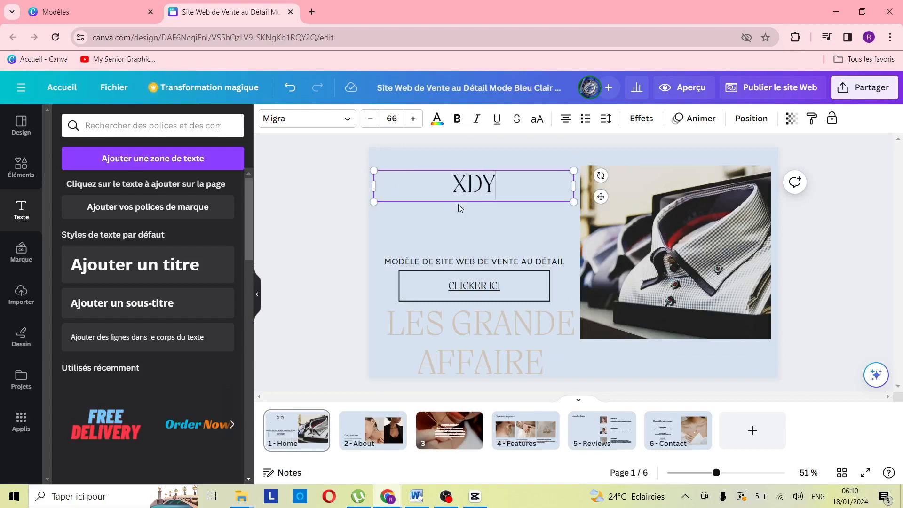
type("STORE")
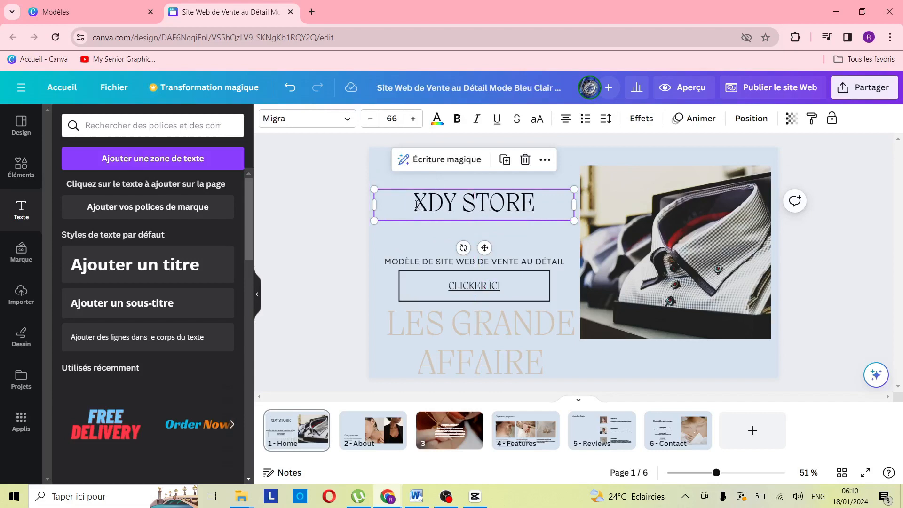
Make the "XDY STORE" title on the Home page bold and open its text colour choices
double_click(470, 204)
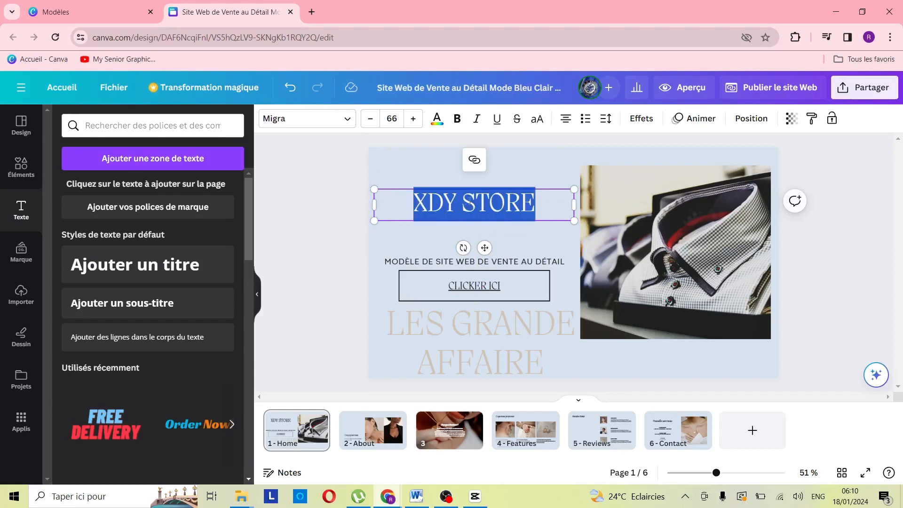
left_click(456, 122)
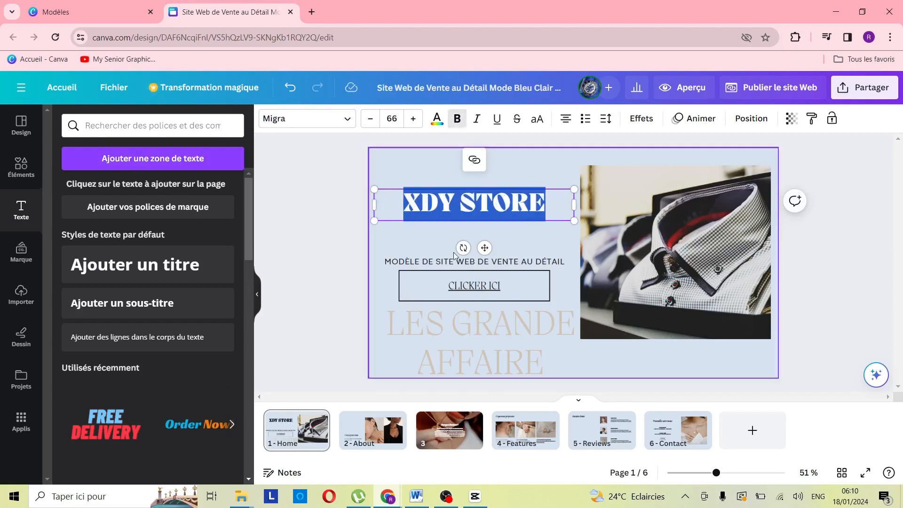
left_click(444, 244)
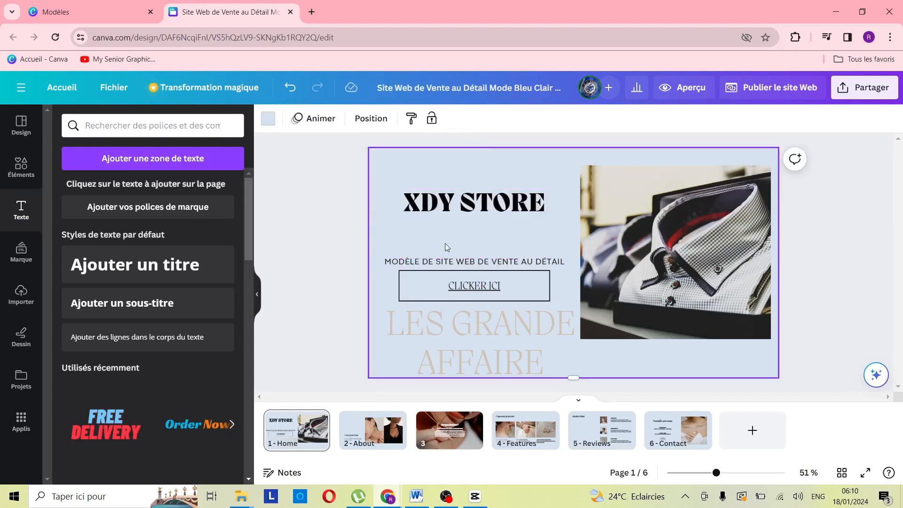
left_click(452, 211)
left_click(436, 121)
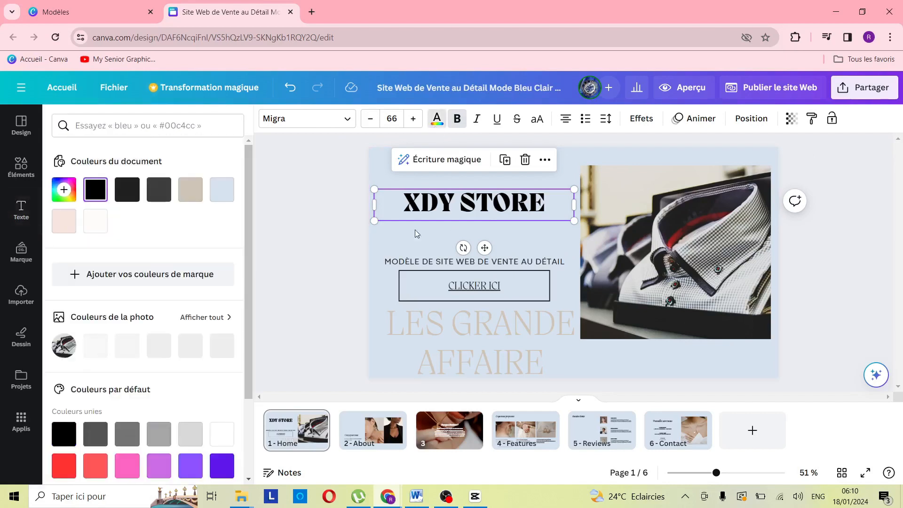
Move the subtitle and the "CLICKER ICI" button up beneath "XDY STORE", and shift the "LES GRANDE AFFAIRE" heading slightly upward
left_click_drag(476, 264, 478, 242)
left_click_drag(477, 282, 476, 258)
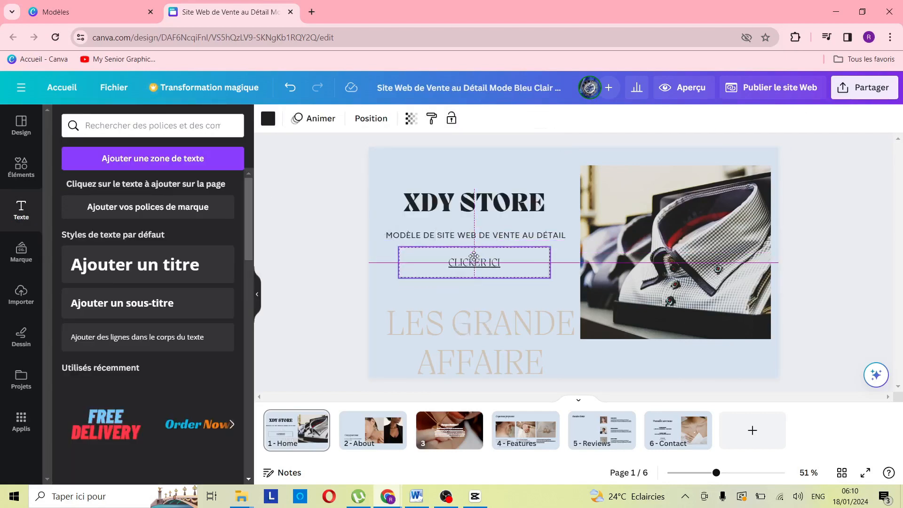
left_click(473, 317)
left_click_drag(473, 317, 473, 311)
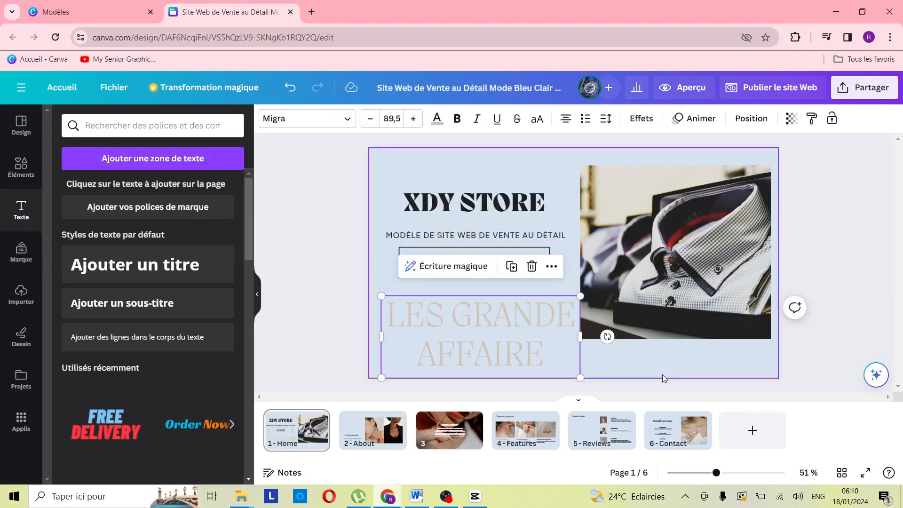
left_click(644, 356)
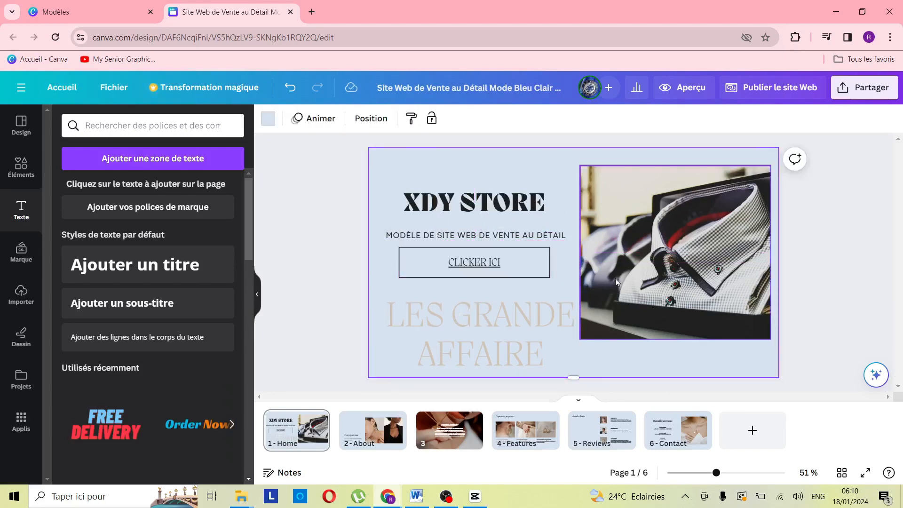
scroll(617, 282, "down", 1)
scroll(611, 282, "up", 1)
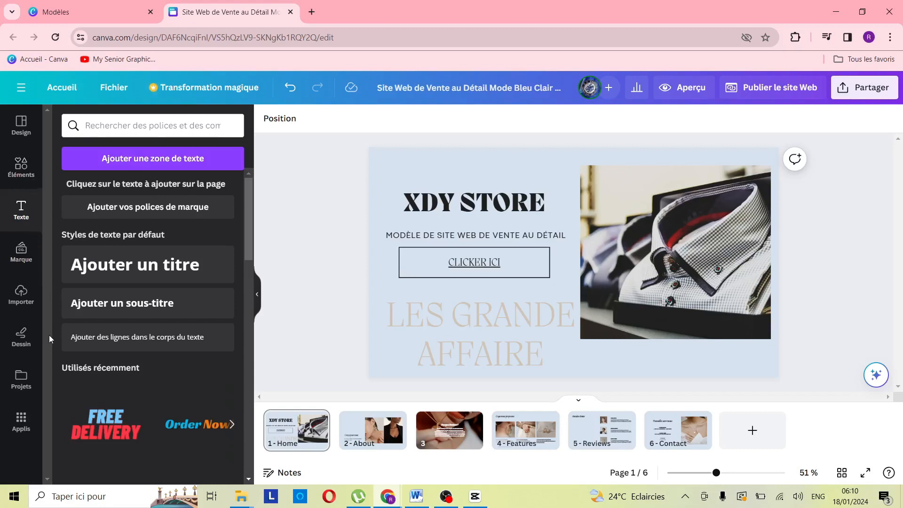
Add the photo of two folded green shirts to the Reviews page and size it to fit below "Avis des clients"
left_click(25, 177)
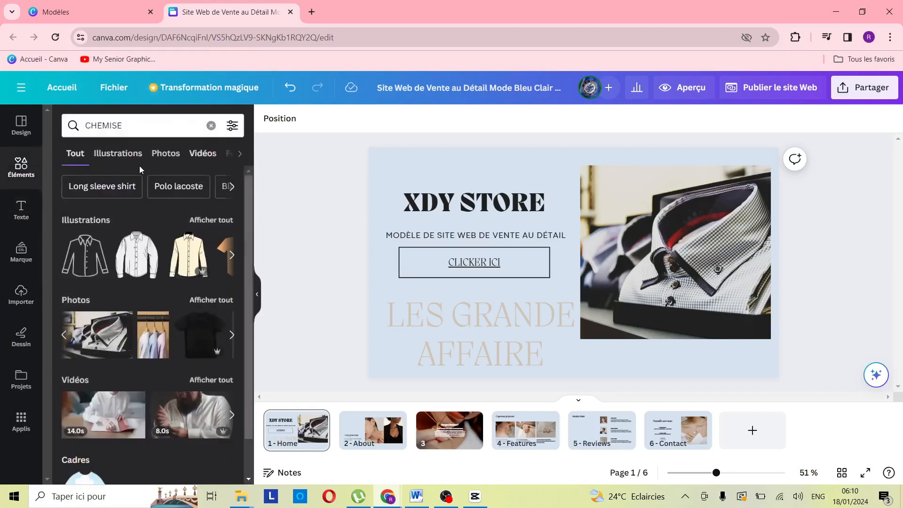
left_click(166, 157)
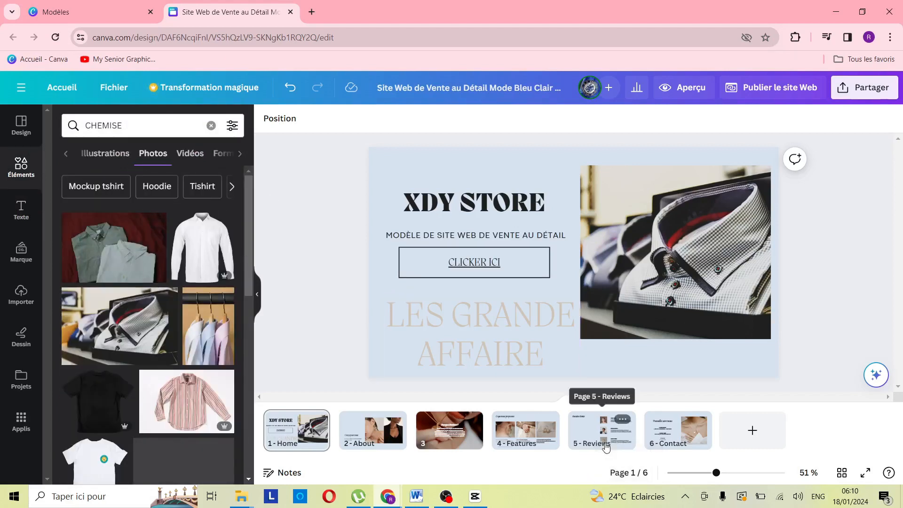
left_click(604, 428)
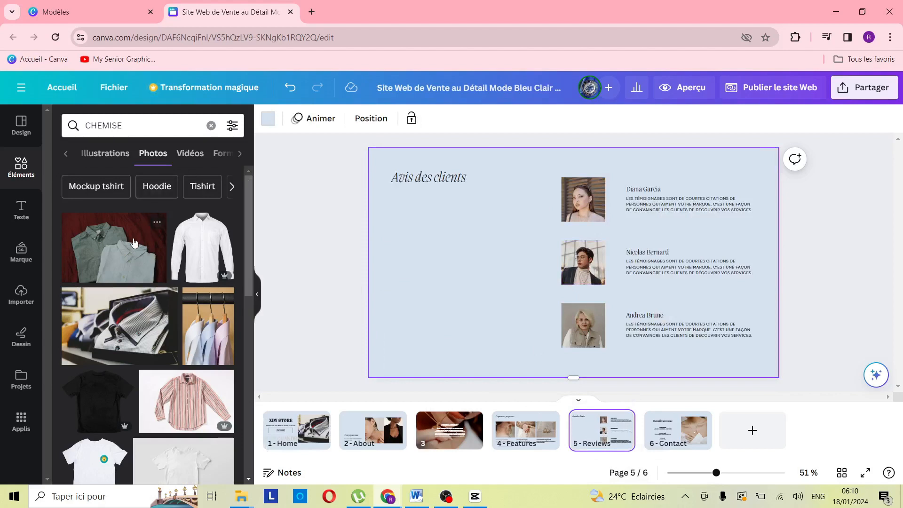
left_click_drag(216, 247, 441, 235)
left_click_drag(648, 386, 524, 303)
left_click_drag(441, 303, 447, 343)
left_click_drag(449, 281, 466, 290)
left_click(574, 365)
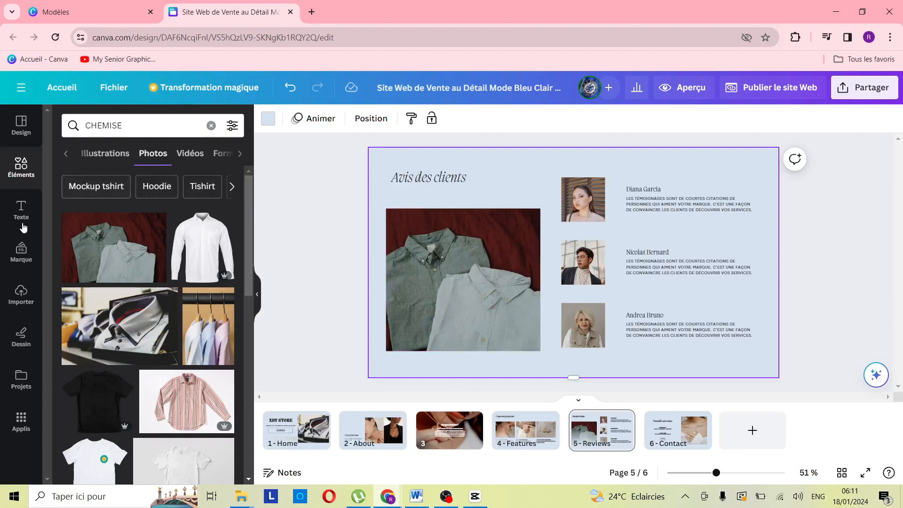
Search the elements for "LIGNE" and narrow the results to illustrations
left_click_drag(133, 130, 64, 135)
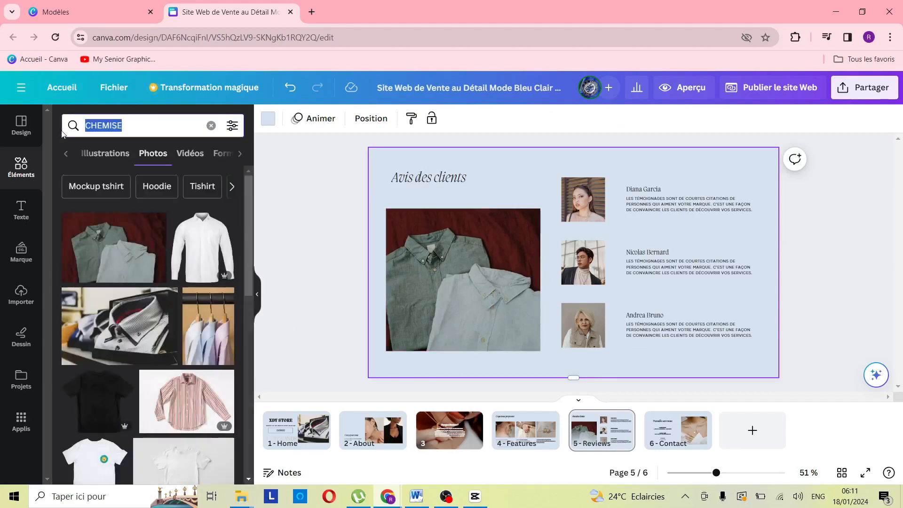
type("LIGNE")
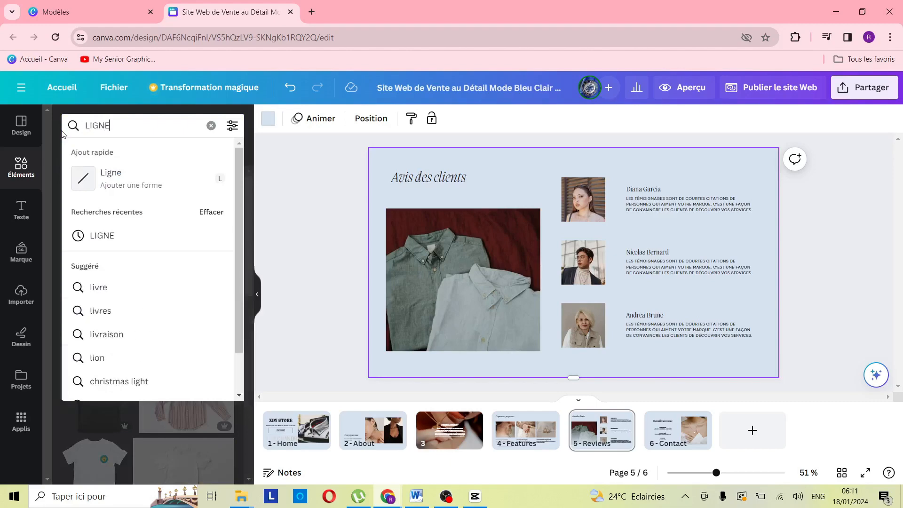
left_click(73, 230)
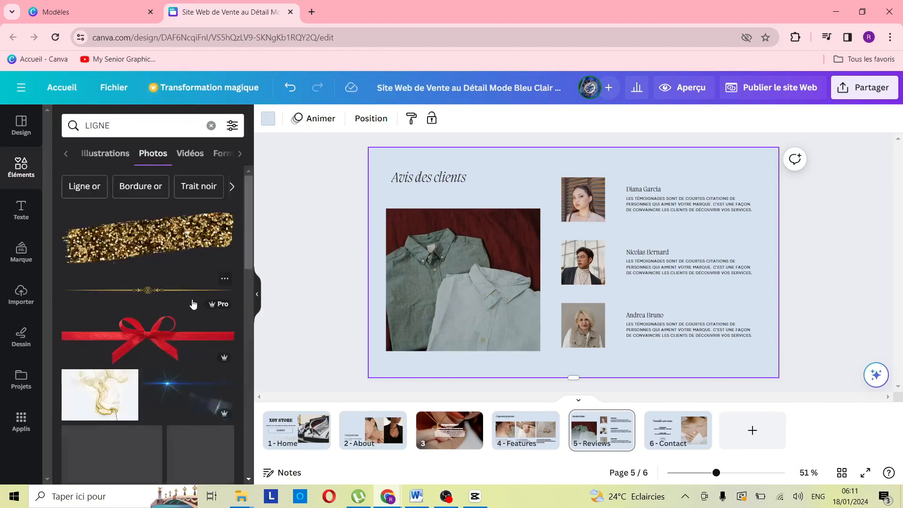
scroll(193, 303, "down", 5)
scroll(162, 288, "up", 5)
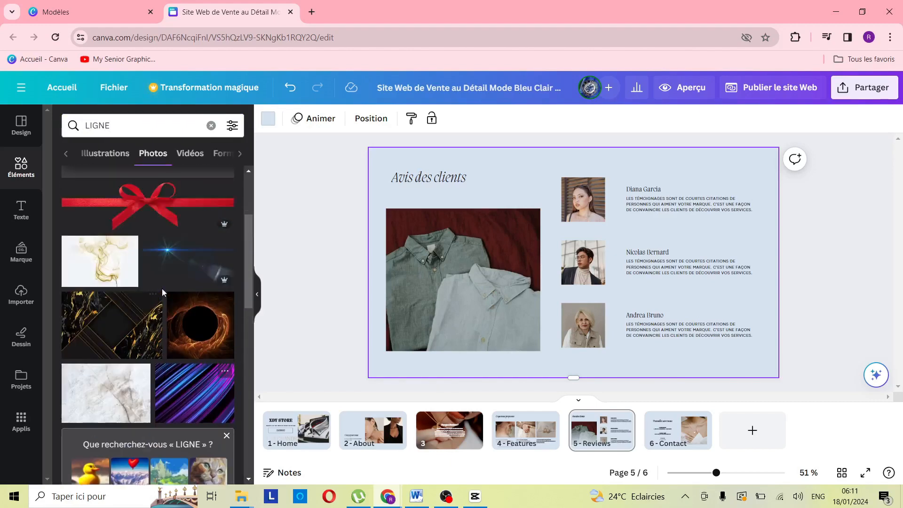
scroll(167, 295, "down", 6)
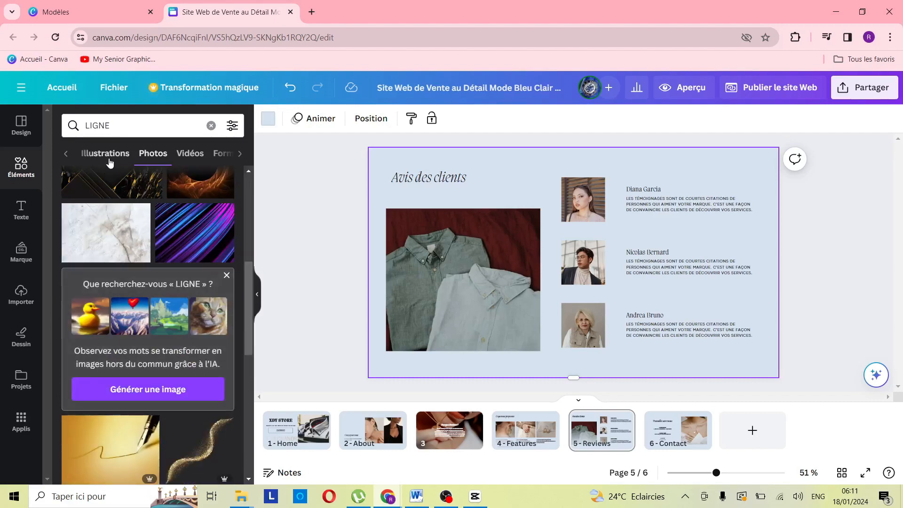
left_click(105, 154)
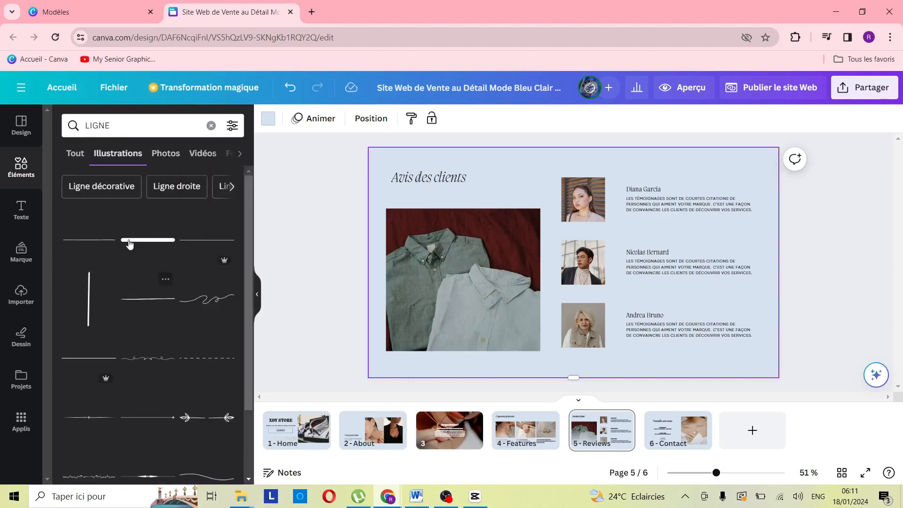
Add the thick rounded line directly below the shirt photo and shorten it to match the photo's width
left_click(147, 249)
left_click_drag(573, 267, 454, 366)
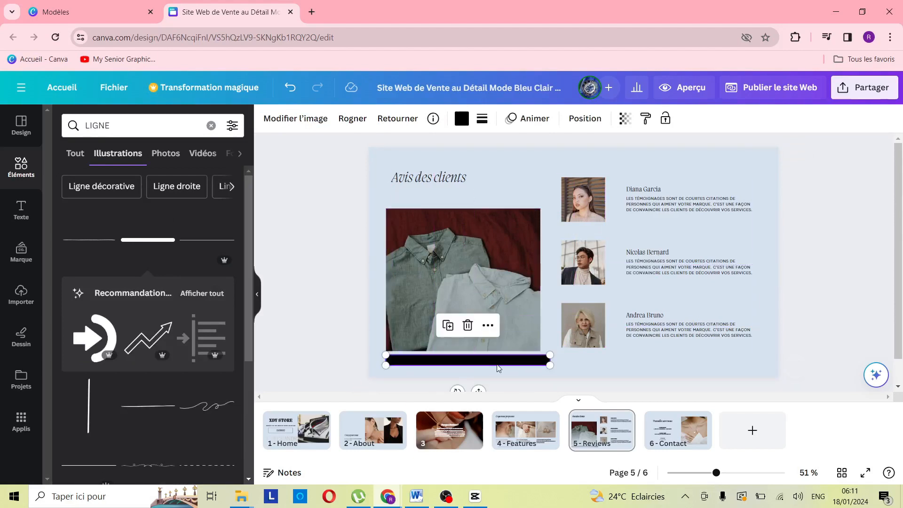
left_click_drag(546, 365, 536, 363)
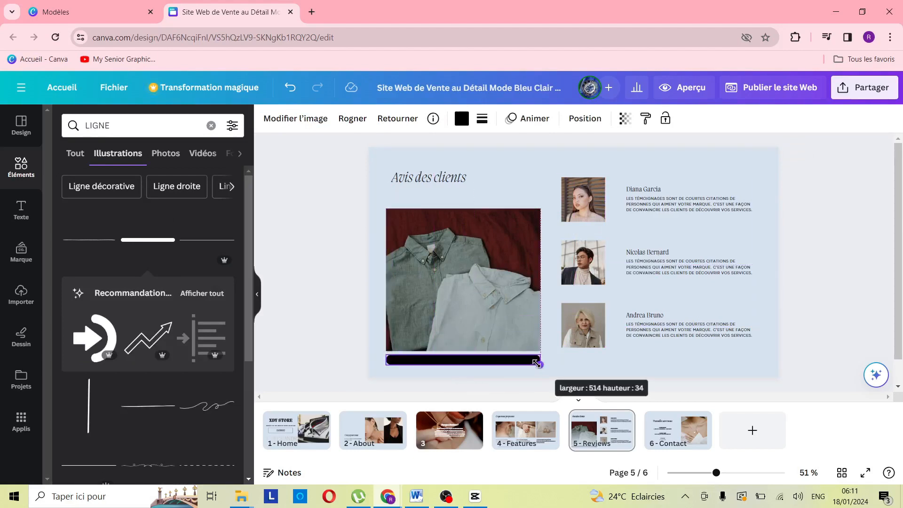
left_click(615, 366)
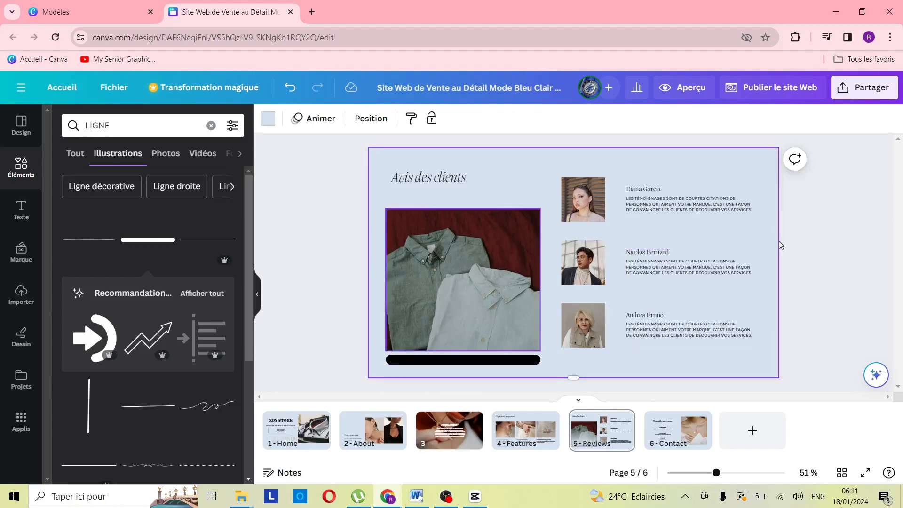
Add the vertical line illustration to the Reviews page and try to reposition and rotate it over the customer portraits
left_click(103, 402)
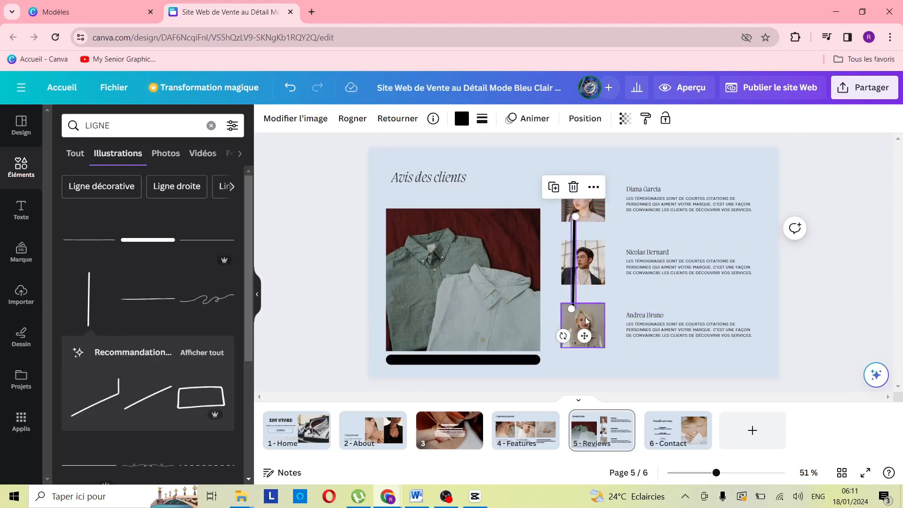
left_click_drag(572, 309, 630, 263)
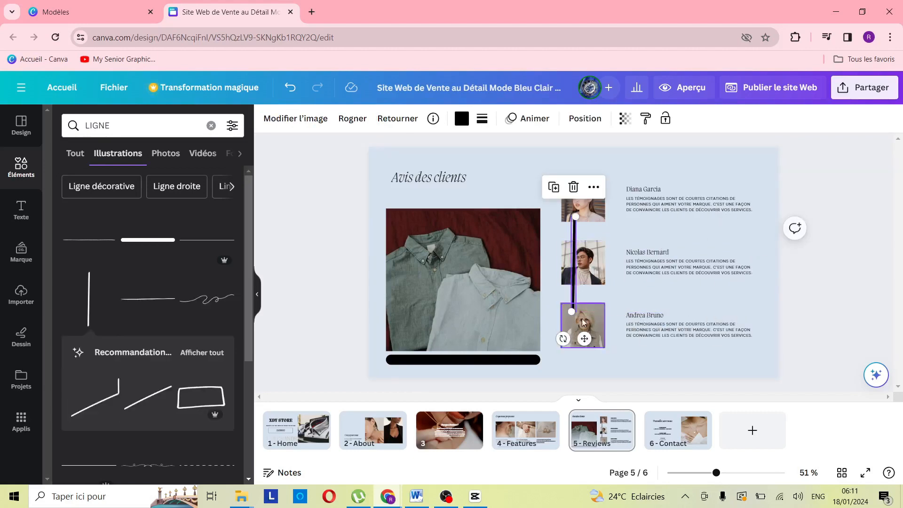
left_click_drag(572, 313, 670, 242)
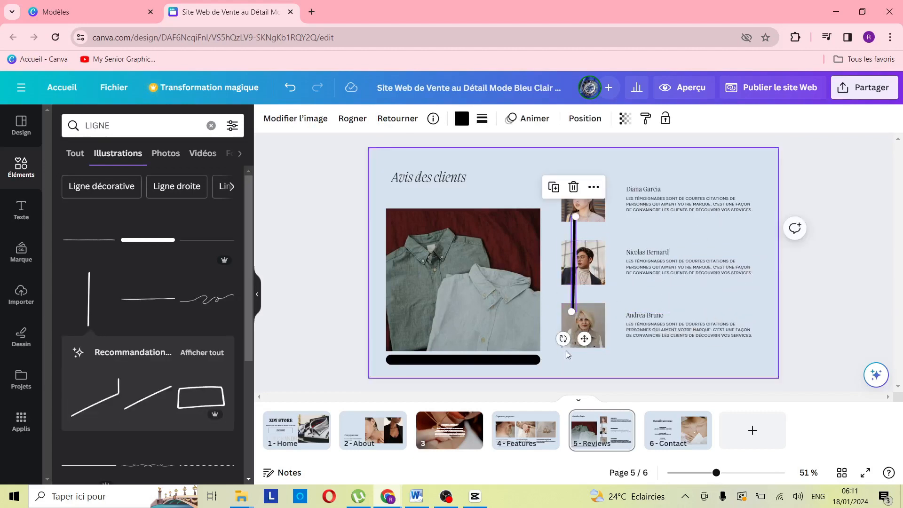
left_click_drag(562, 339, 510, 249)
Go to the Contact page and open the "Travaillez avec nous" heading text for editing
scroll(511, 249, "down", 2)
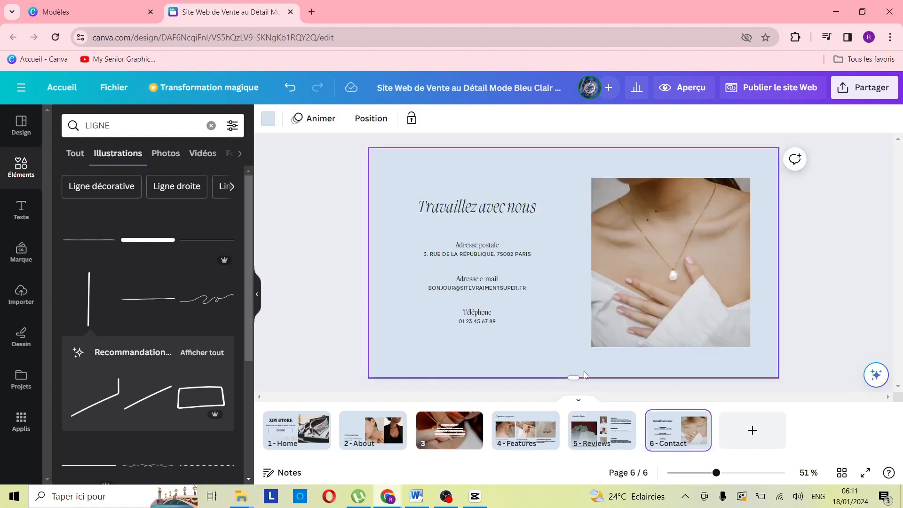
double_click(536, 208)
left_click(560, 190)
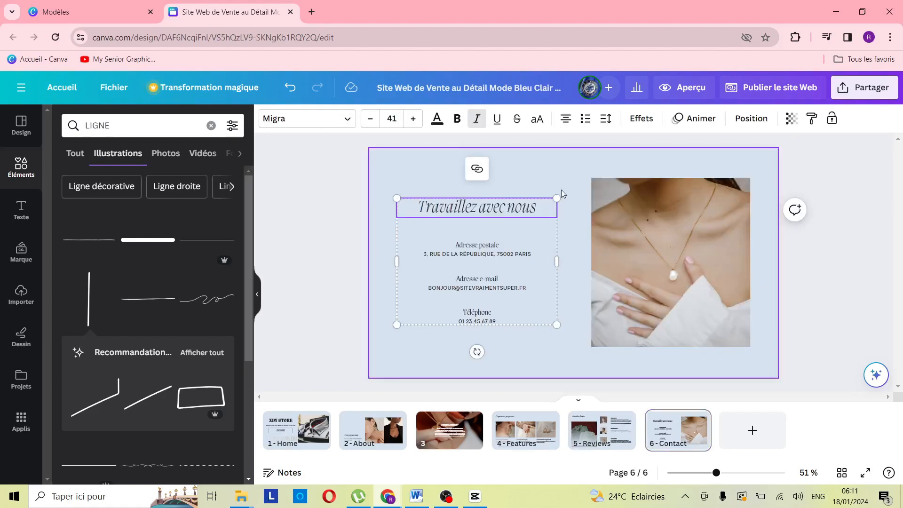
left_click(508, 210)
left_click_drag(507, 210, 500, 208)
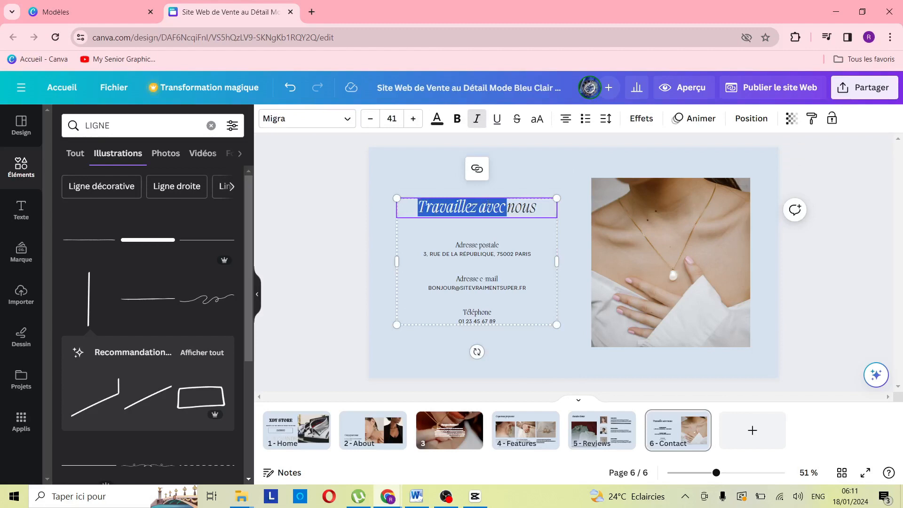
left_click(535, 187)
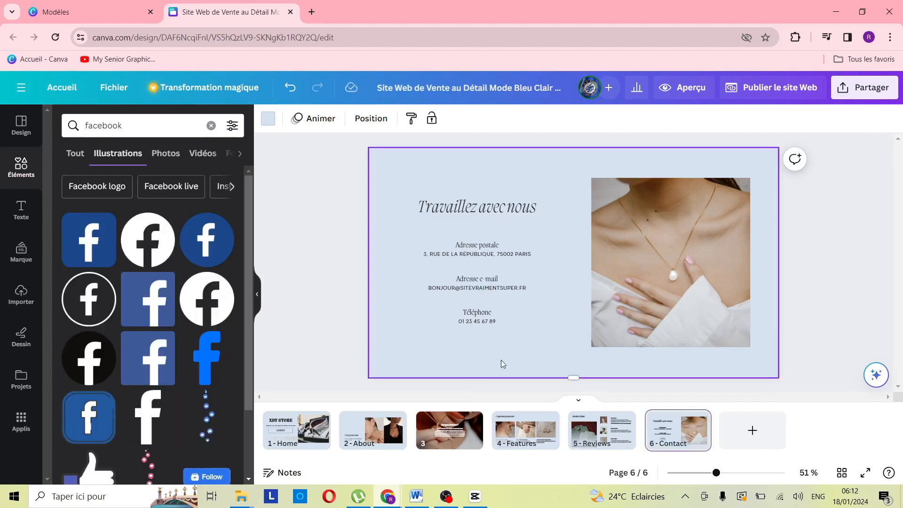
From the "facebook" illustrations, place a small round black Facebook logo below the phone number on the Contact page
left_click(146, 129)
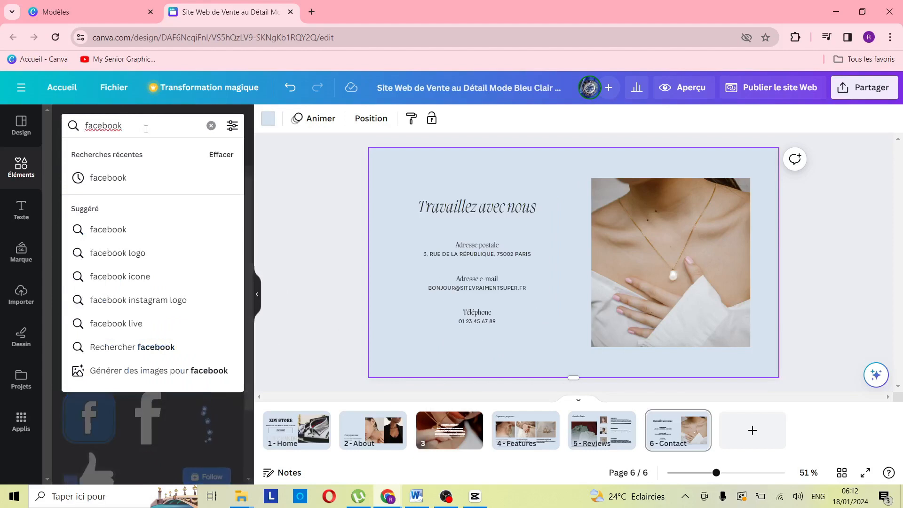
left_click(283, 163)
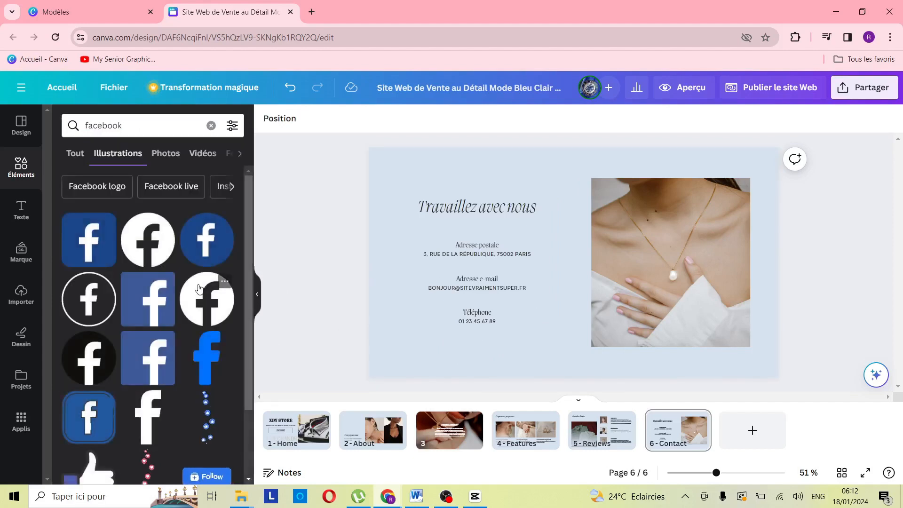
scroll(182, 297, "down", 2)
scroll(181, 298, "up", 2)
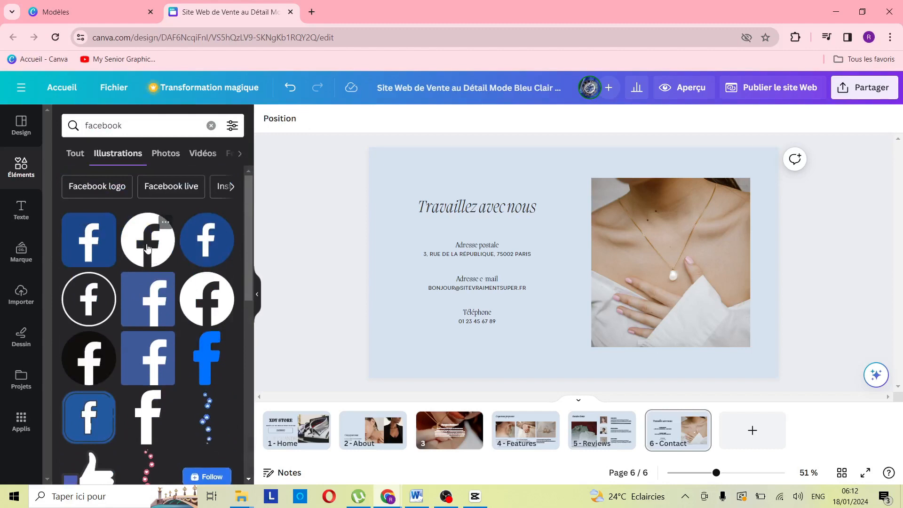
left_click_drag(155, 254, 467, 382)
left_click_drag(393, 316, 423, 347)
Search the illustrations for "instagram" and place the colourful Instagram logo beside the Facebook logo at a similar size
left_click(126, 125)
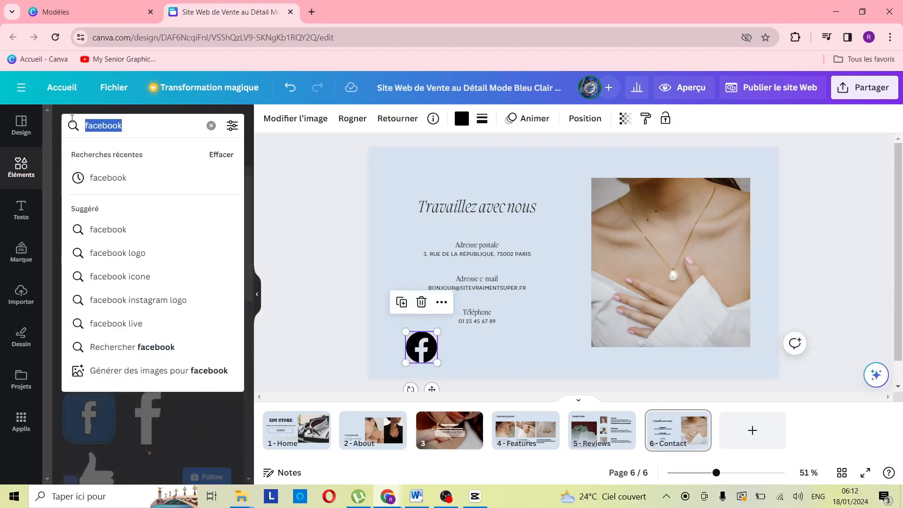
type("instagram")
key("Return")
left_click_drag(87, 240, 492, 349)
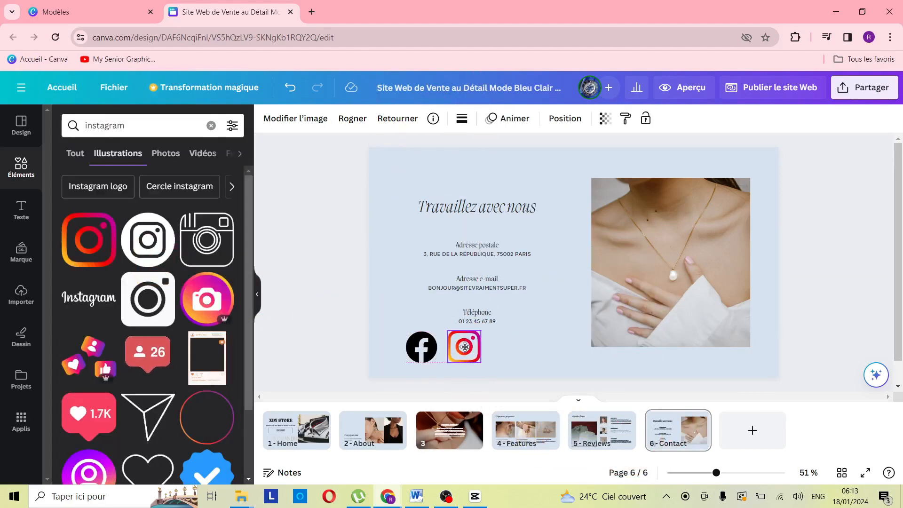
left_click(493, 349)
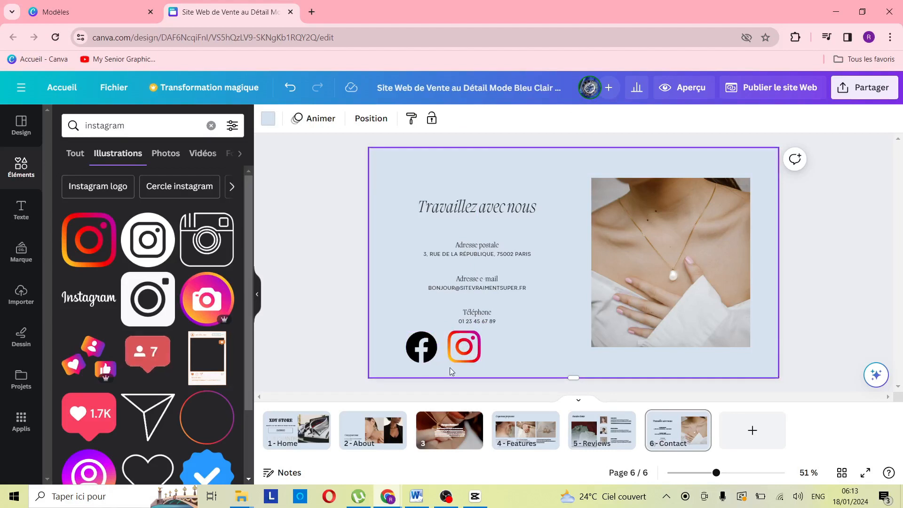
Bring up the link entry for the Facebook logo on the Contact page to view the suggested targets, and dismiss it
left_click(421, 348)
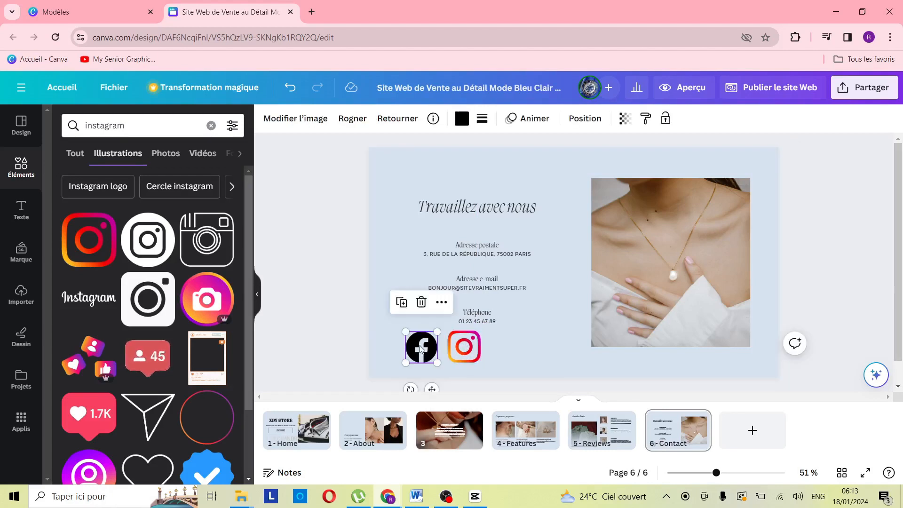
left_click(441, 303)
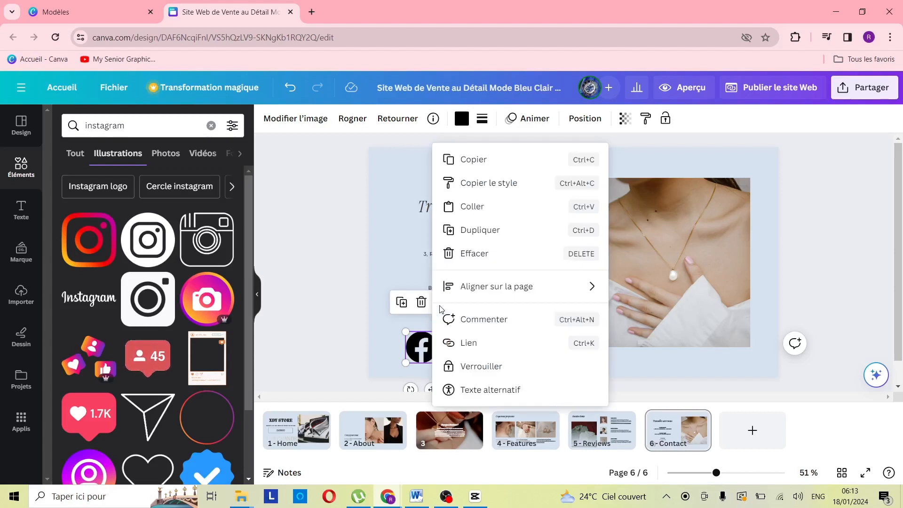
left_click(487, 342)
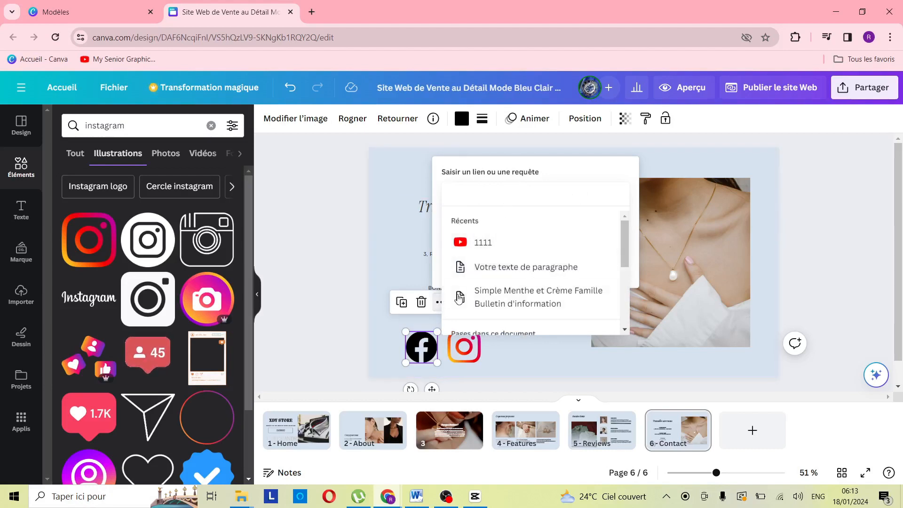
left_click(382, 276)
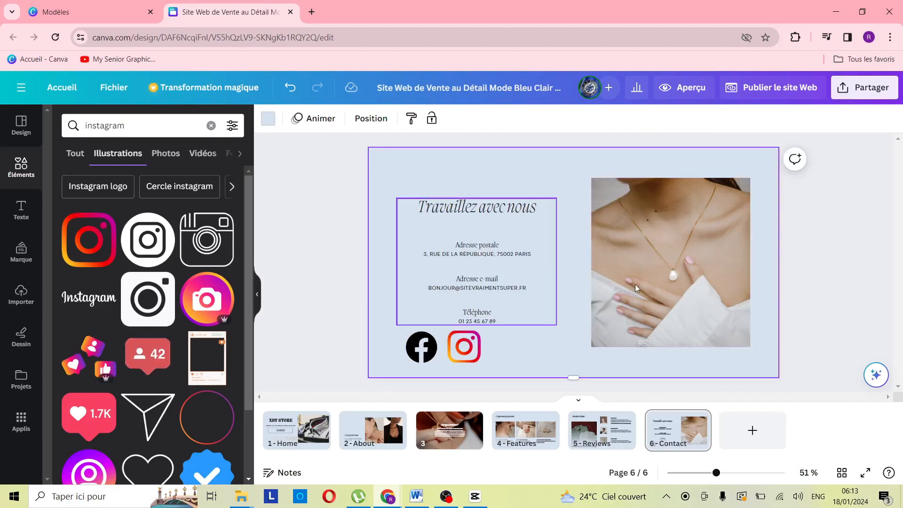
Go to the Features page and preview the website in desktop view, examining the layout from Home through Contact
left_click(525, 430)
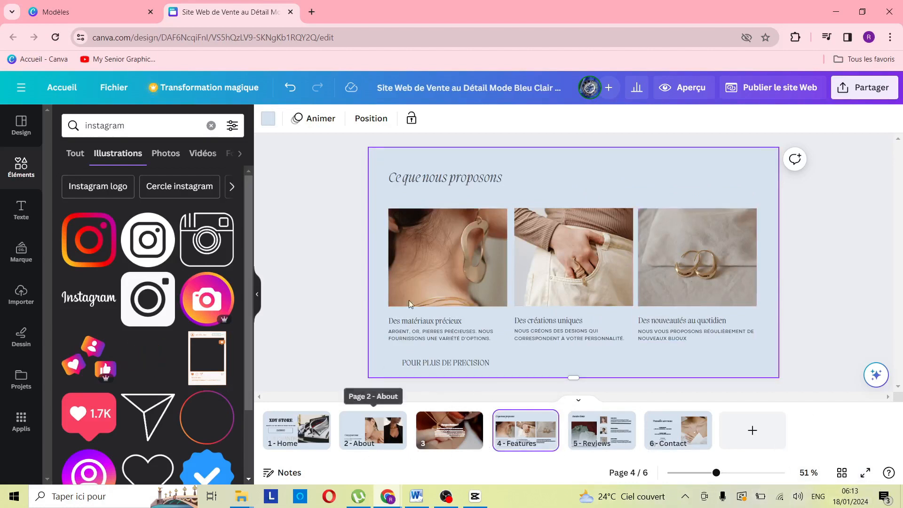
left_click(673, 90)
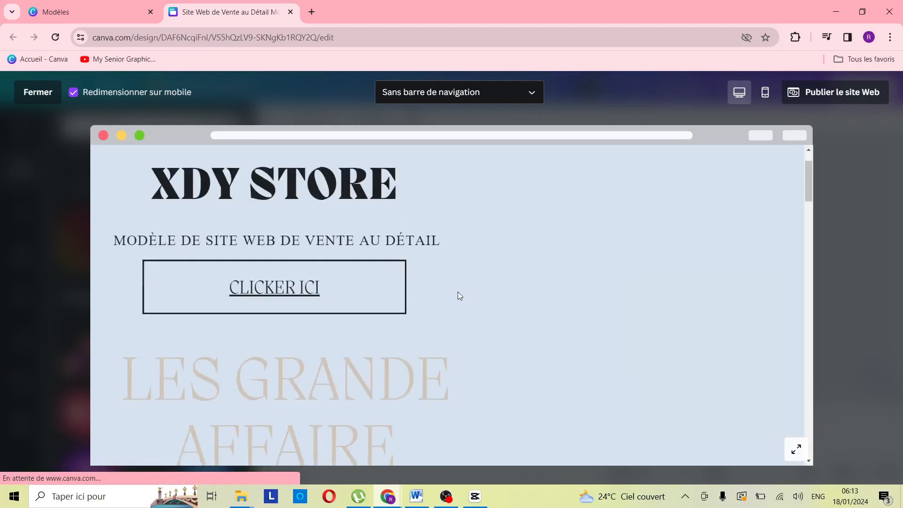
scroll(453, 291, "down", 3)
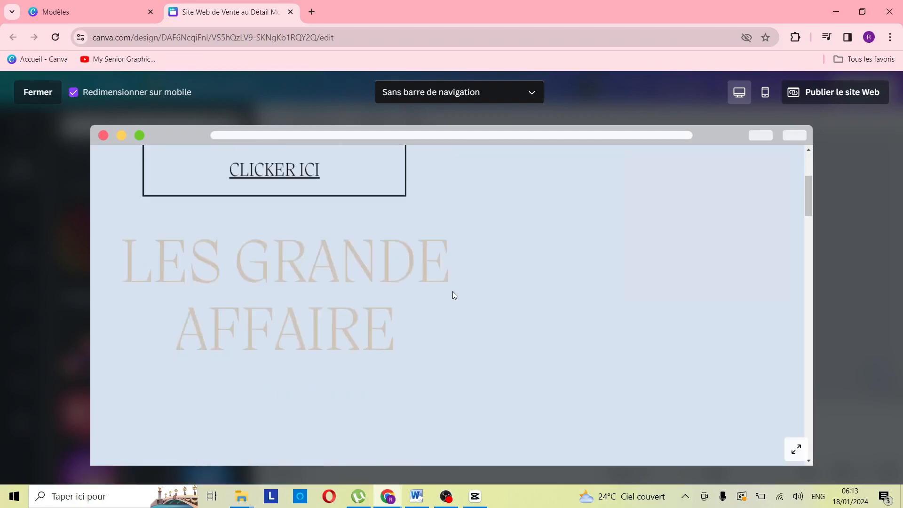
scroll(453, 291, "up", 3)
scroll(452, 263, "down", 10)
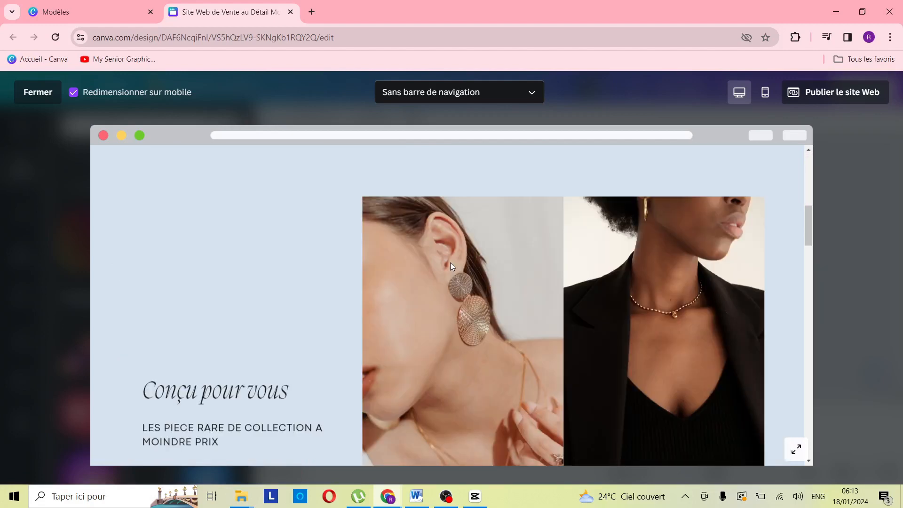
scroll(452, 256, "down", 10)
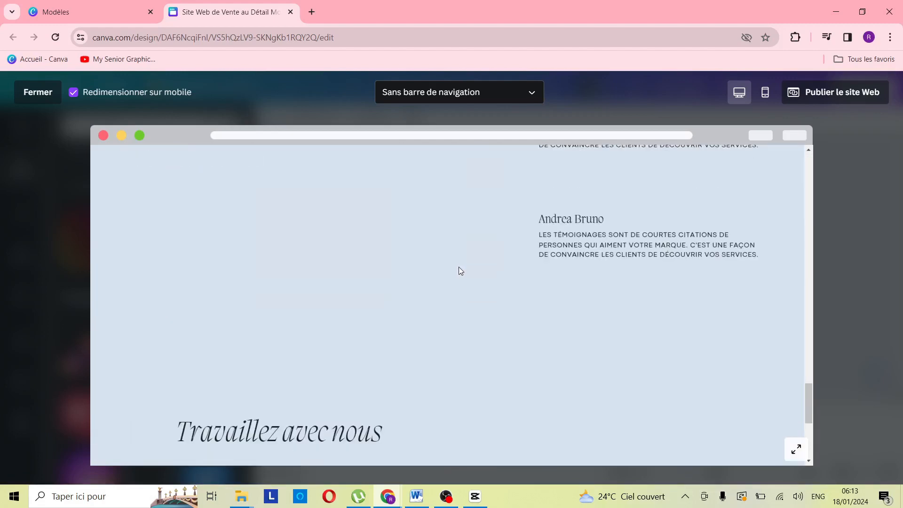
scroll(460, 273, "up", 4)
scroll(461, 277, "down", 5)
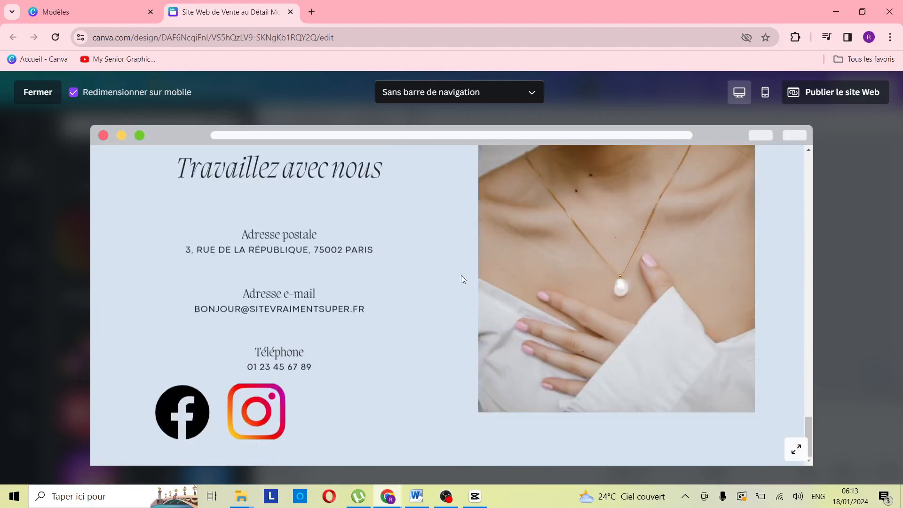
scroll(423, 300, "up", 4)
scroll(444, 281, "up", 5)
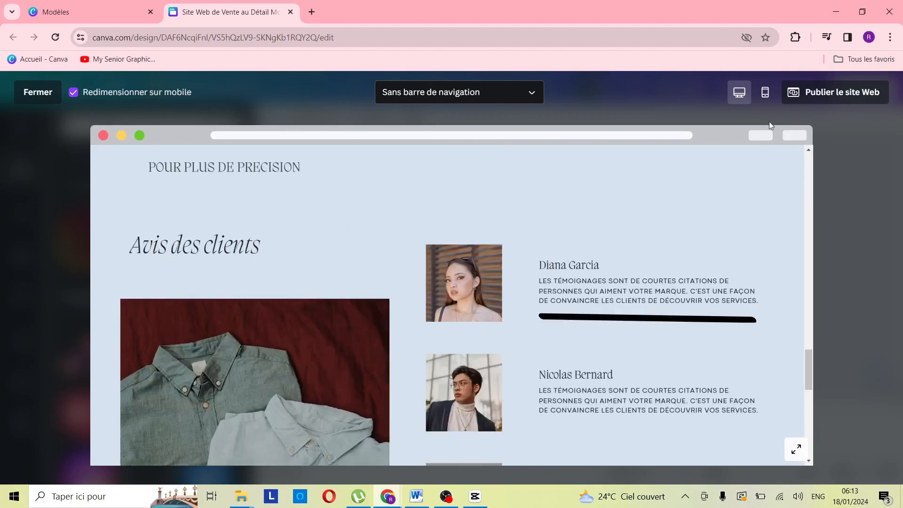
Switch the preview to mobile view and examine the site's pages back up to the XDY STORE heading
left_click(764, 93)
scroll(480, 275, "down", 10)
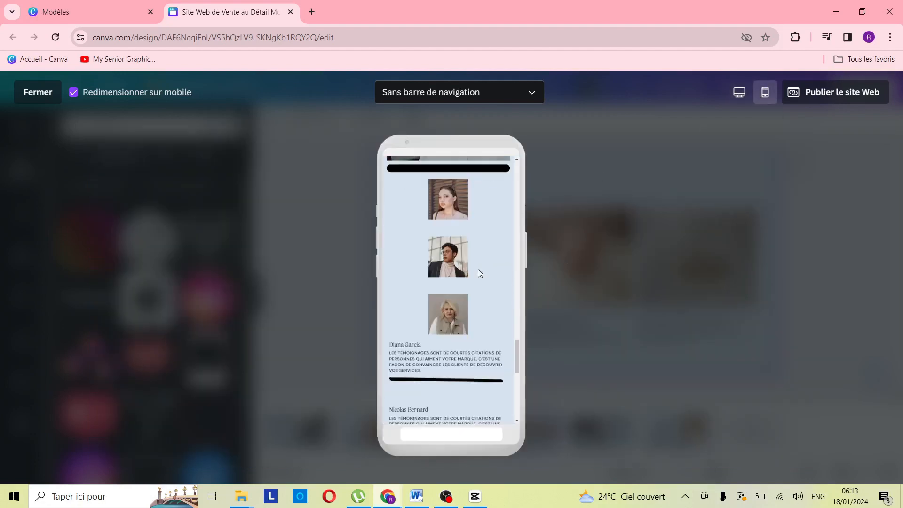
scroll(468, 254, "up", 10)
scroll(470, 248, "up", 6)
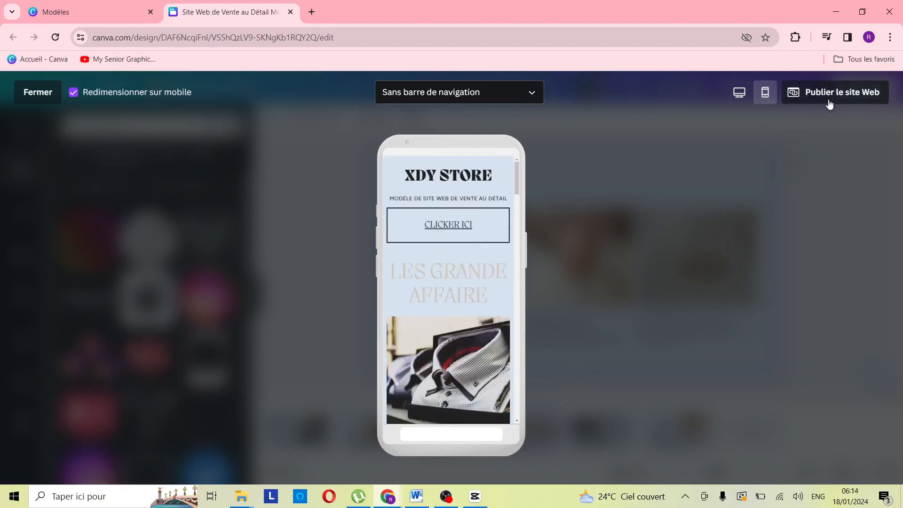
Start publishing the website, search for the new domain "XYDSTRORE" to buy, examine the offers and close the domain purchase
left_click(849, 97)
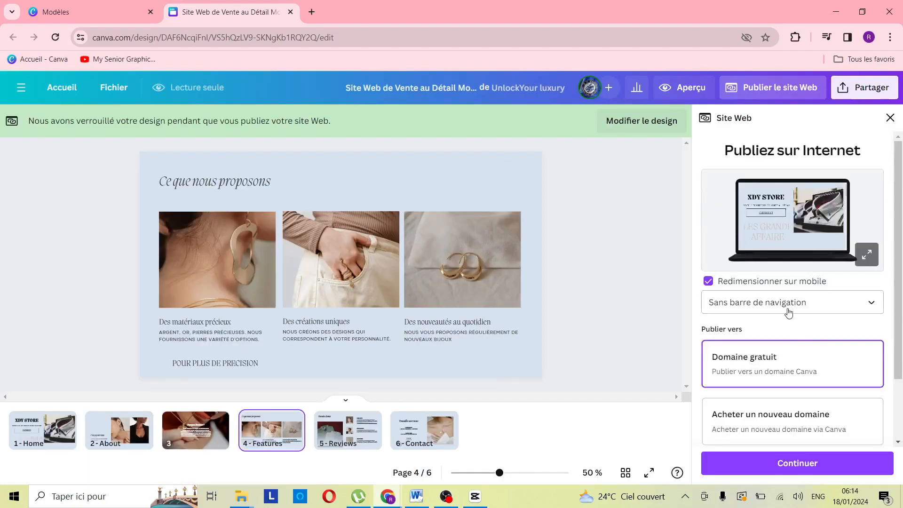
scroll(790, 331, "down", 3)
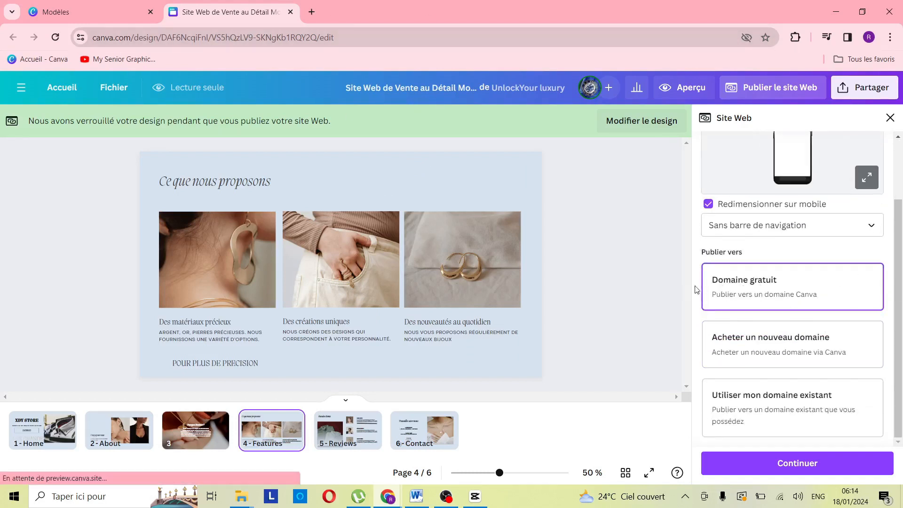
left_click(782, 352)
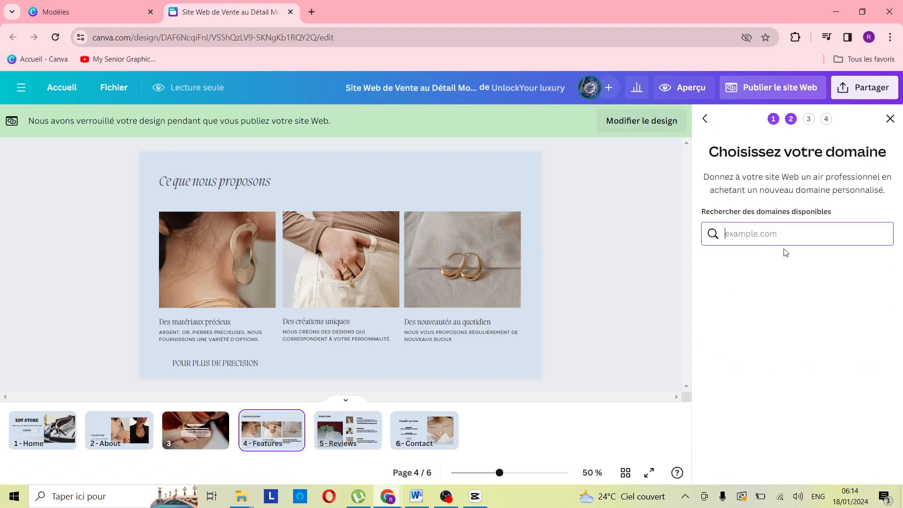
type("XYDSTRORE")
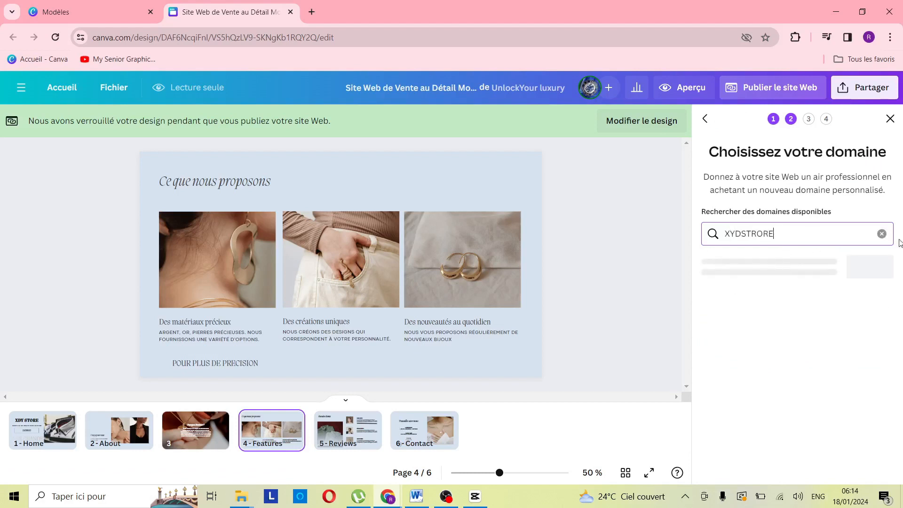
scroll(819, 338, "down", 2)
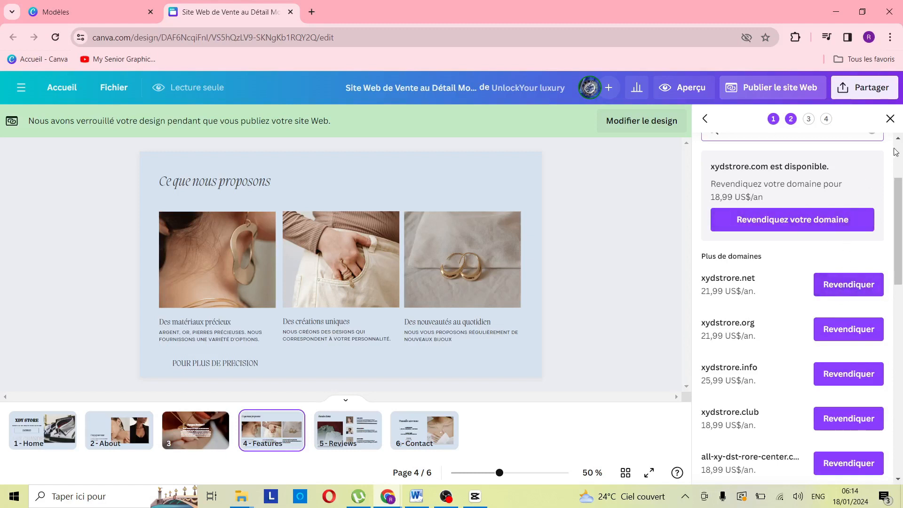
left_click(890, 123)
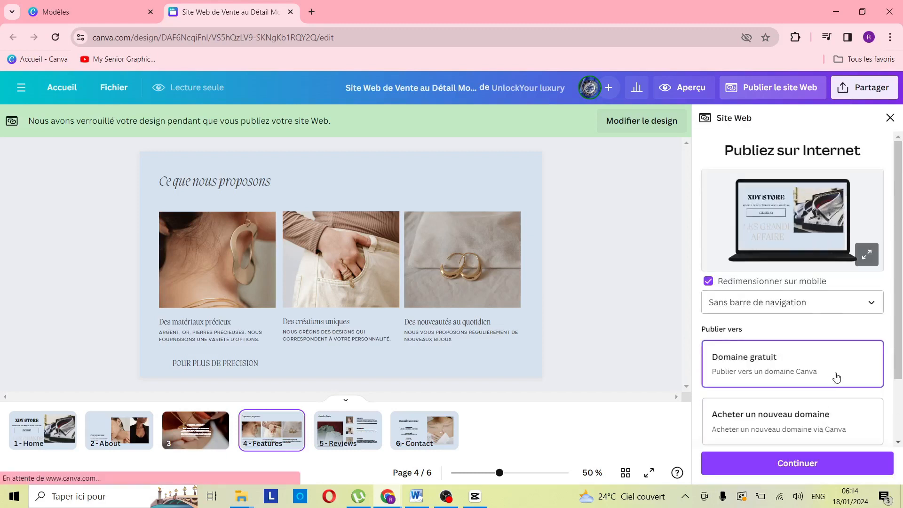
Proceed with publishing the website to a free Canva domain, keeping mobile resizing and no navigation bar
scroll(832, 377, "down", 2)
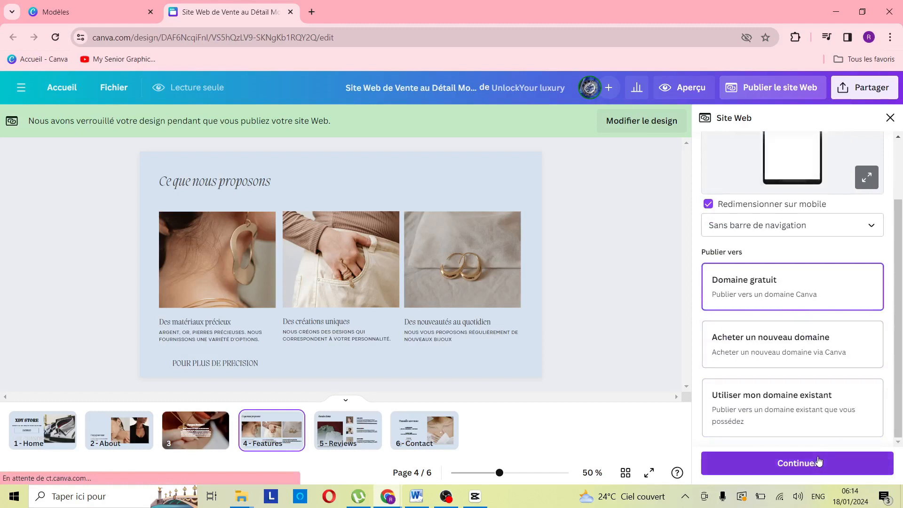